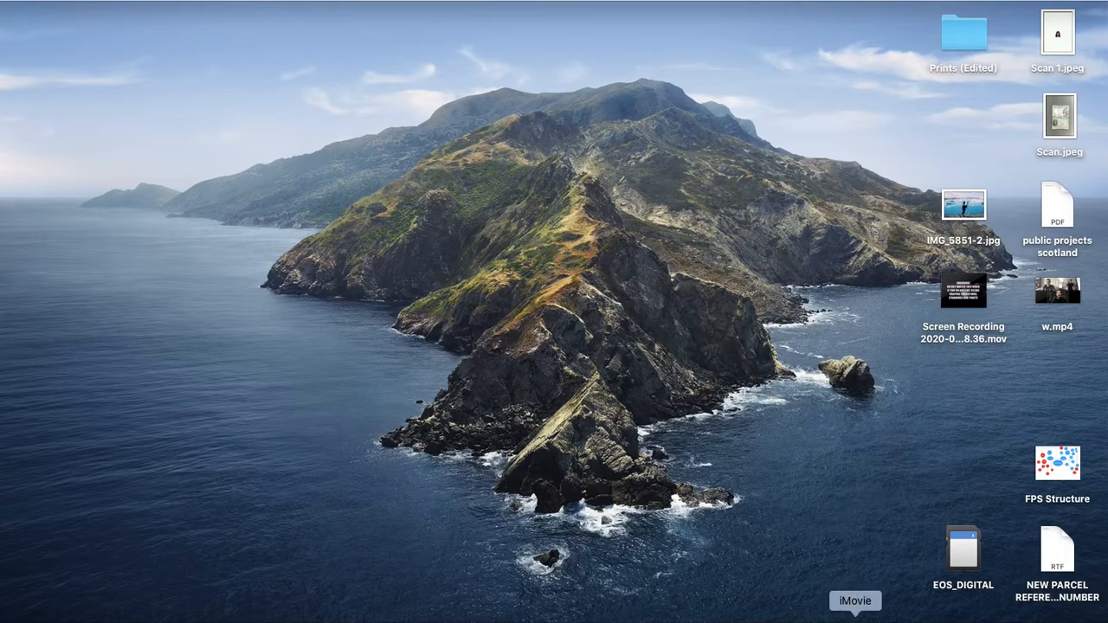
# Open iMovie and go back to the projects browser, keeping the current project named My Movie.
pyautogui.click(855, 618)
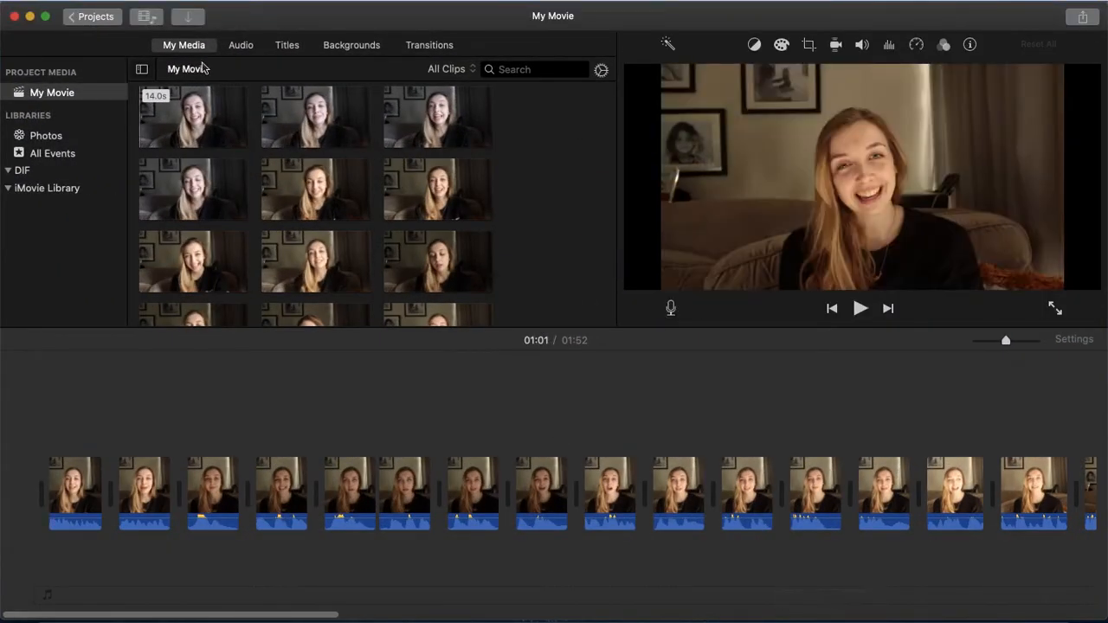
pyautogui.click(90, 21)
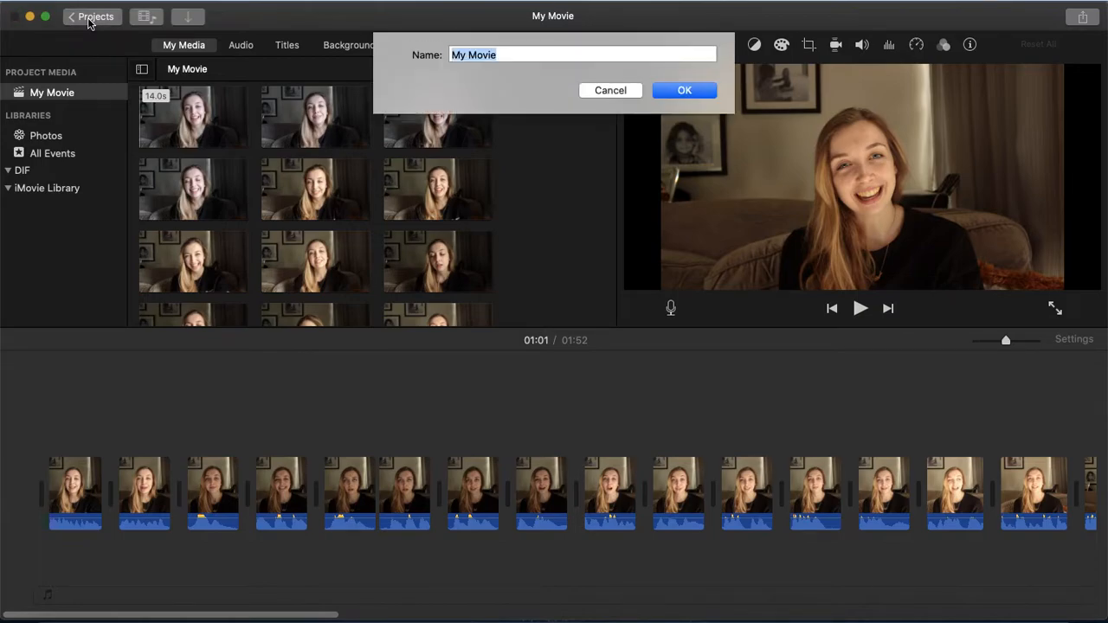
pyautogui.click(680, 91)
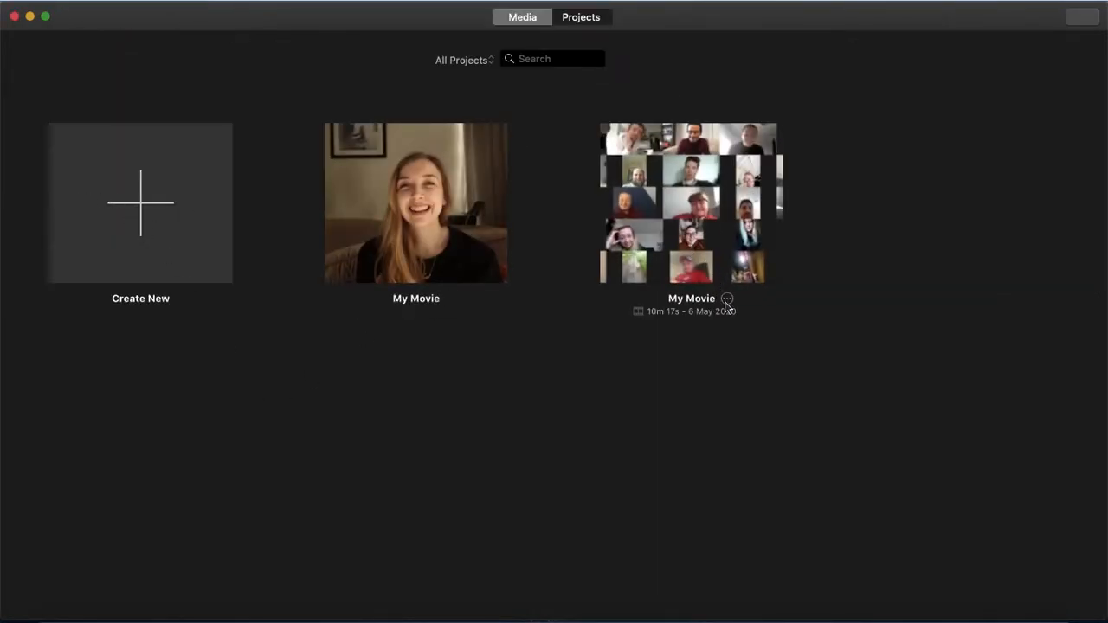
# Delete the second My Movie project, the one with the video-call thumbnail.
pyautogui.click(727, 300)
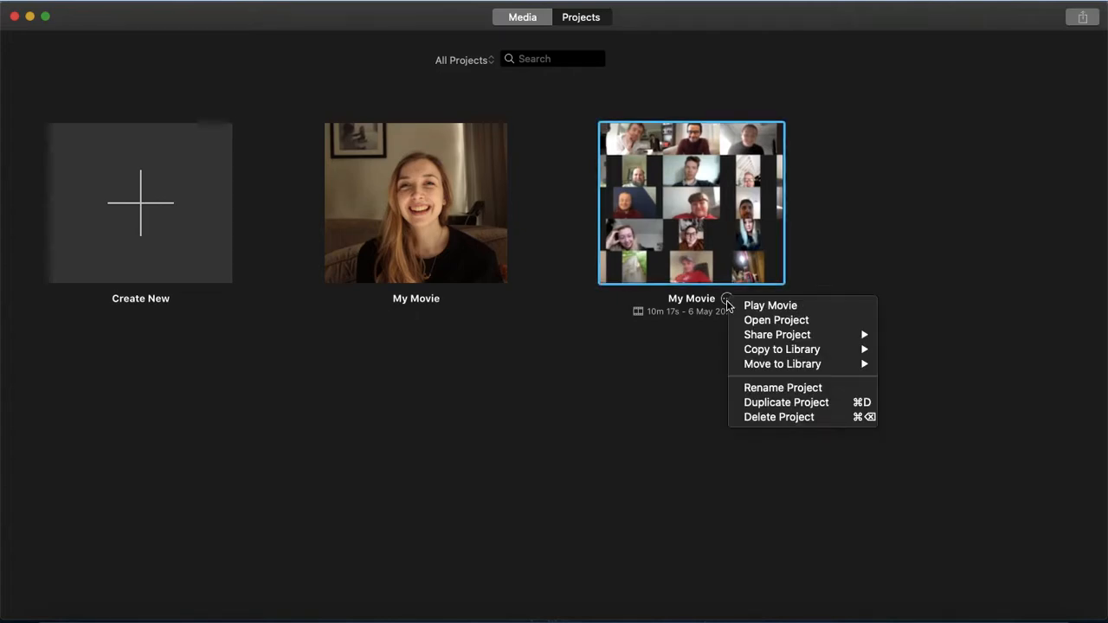
pyautogui.click(752, 416)
pyautogui.click(657, 226)
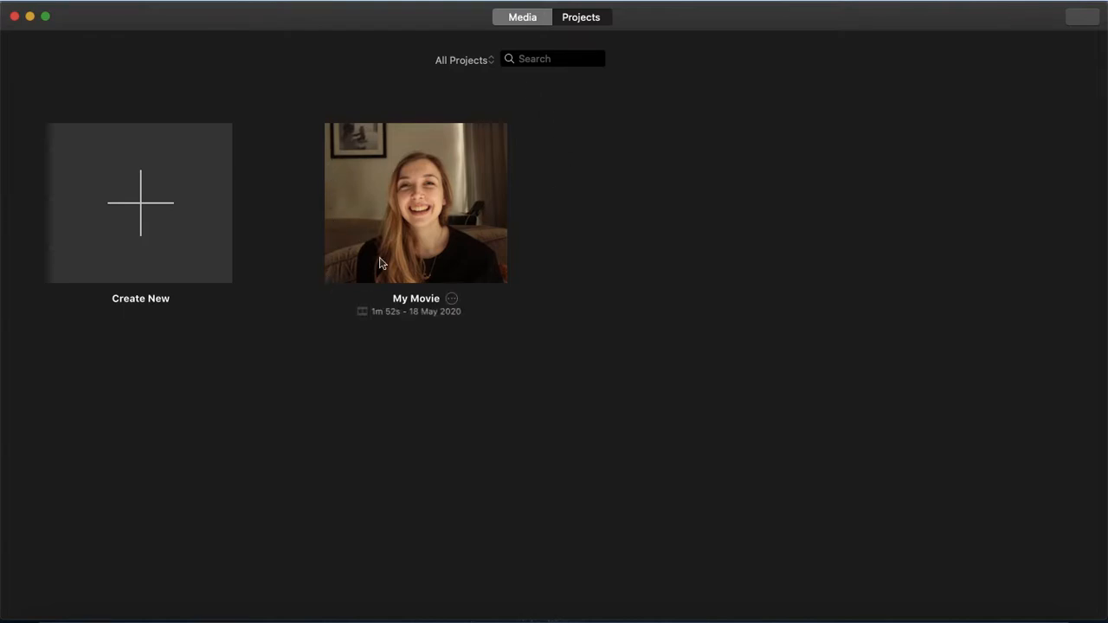
# Create a new Movie project in the iMovie Library.
pyautogui.click(142, 208)
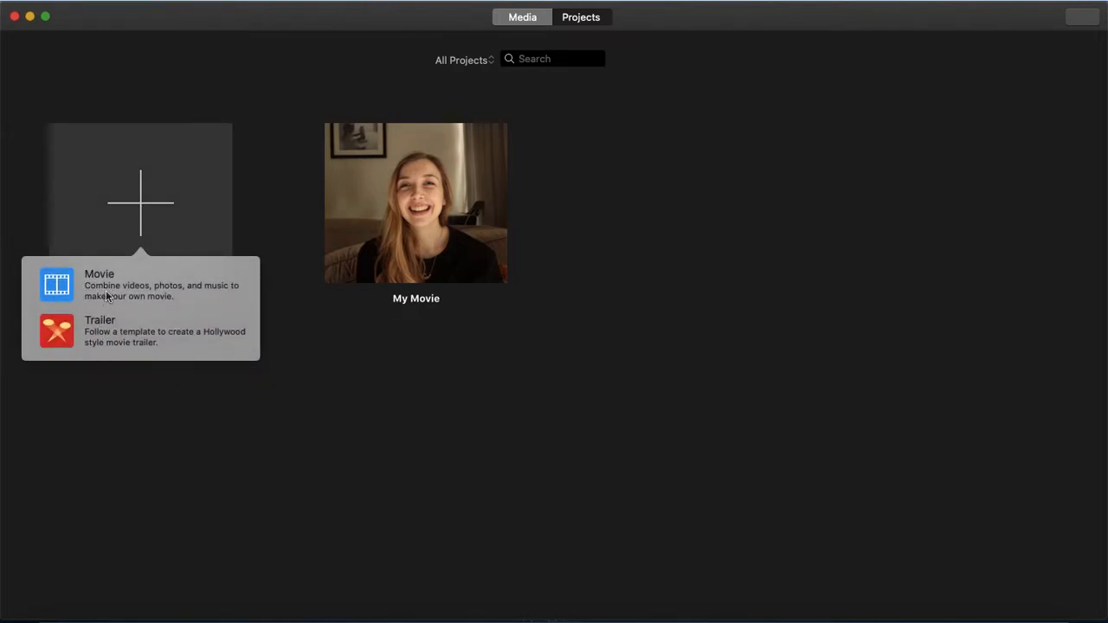
pyautogui.click(109, 297)
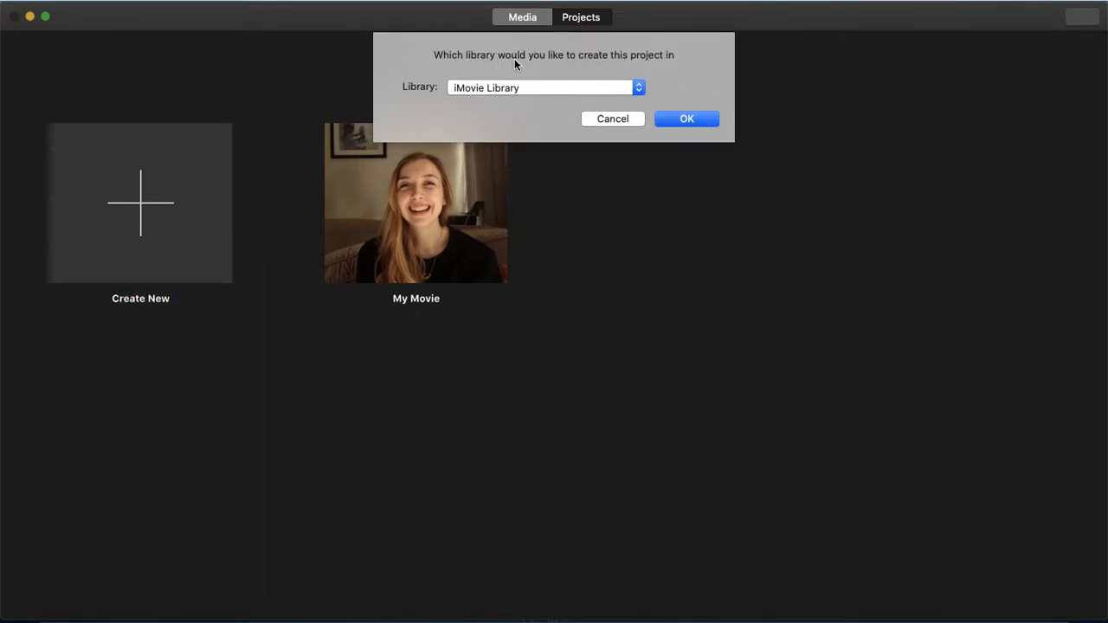
pyautogui.click(483, 92)
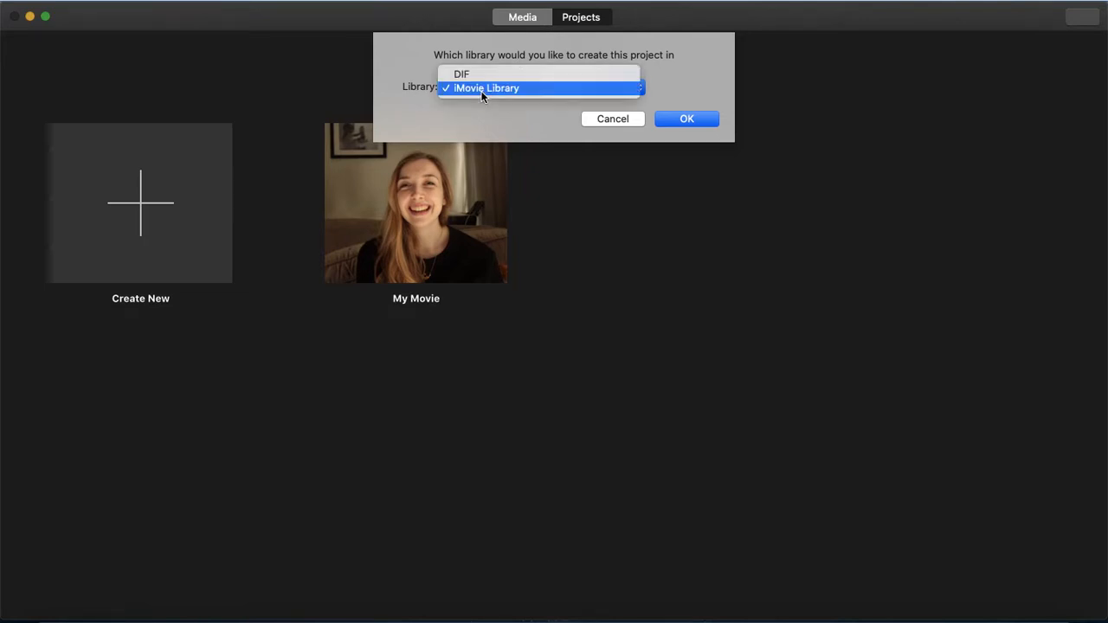
pyautogui.click(482, 88)
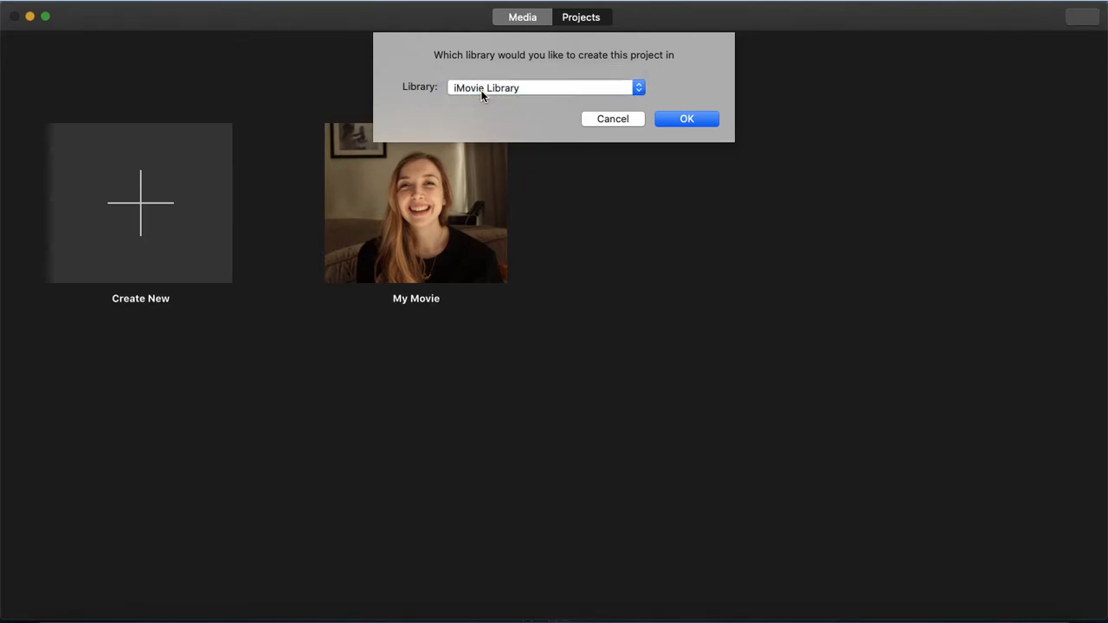
pyautogui.click(684, 120)
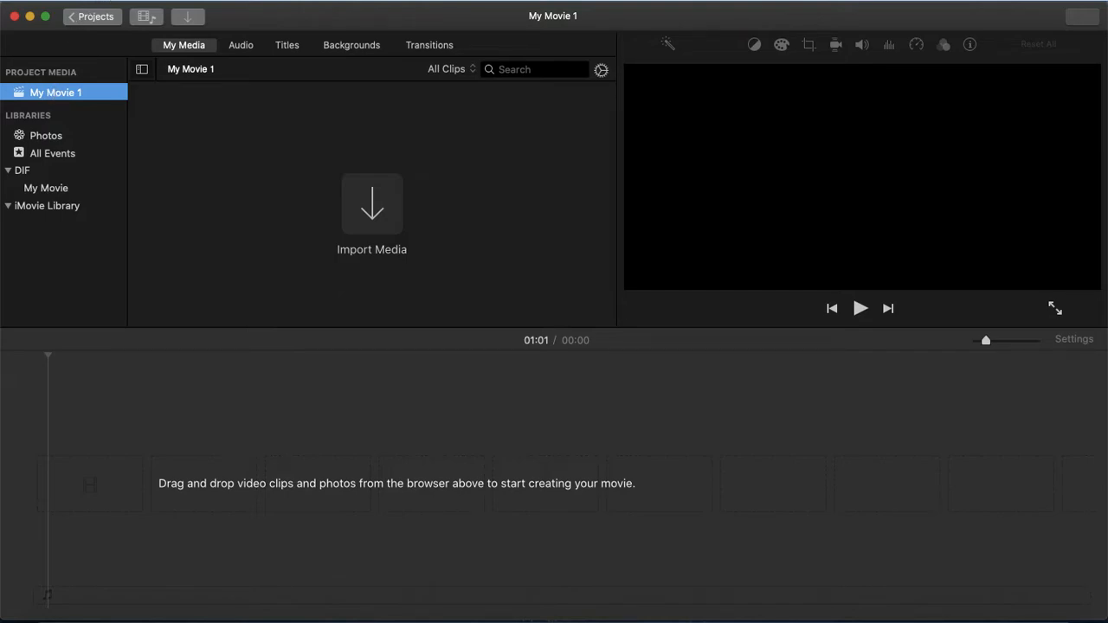
pyautogui.click(98, 1)
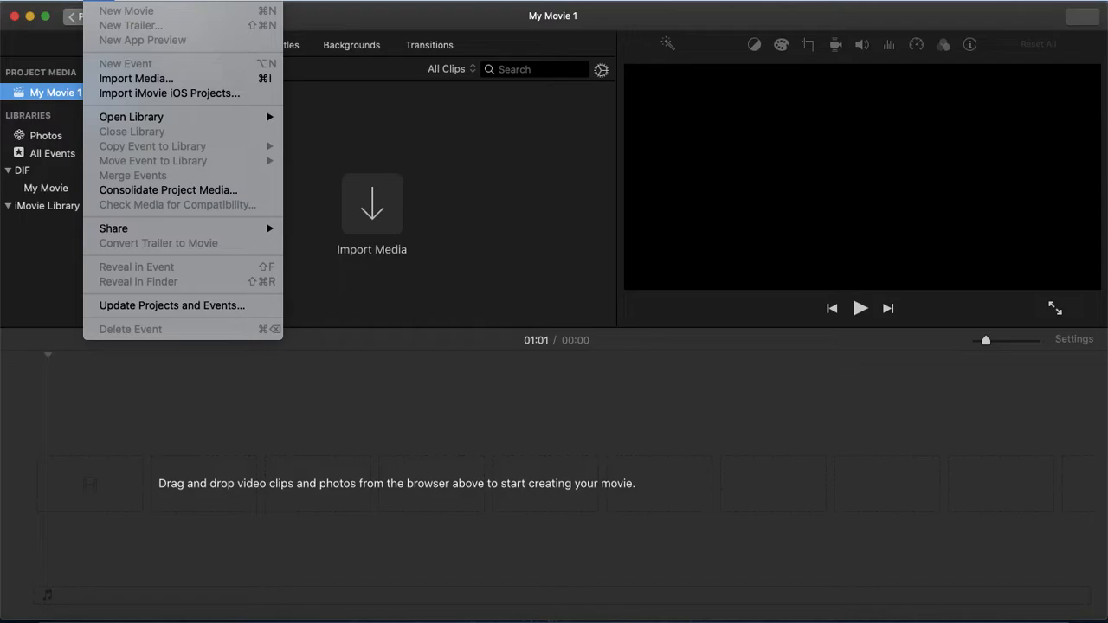
pyautogui.moveTo(130, 1)
pyautogui.click(55, 110)
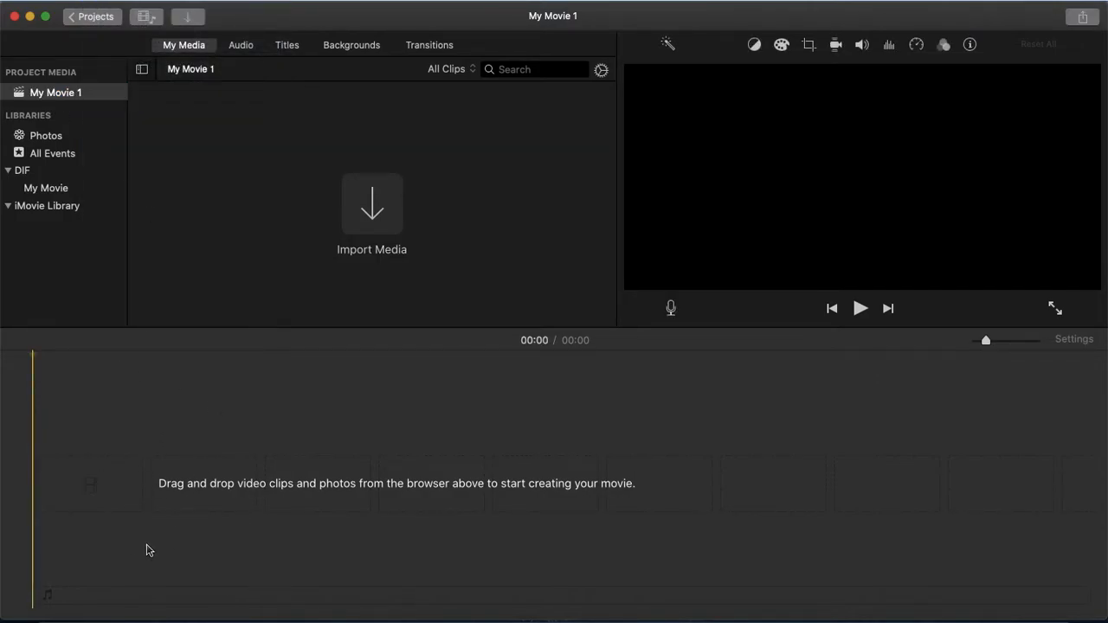
pyautogui.click(58, 94)
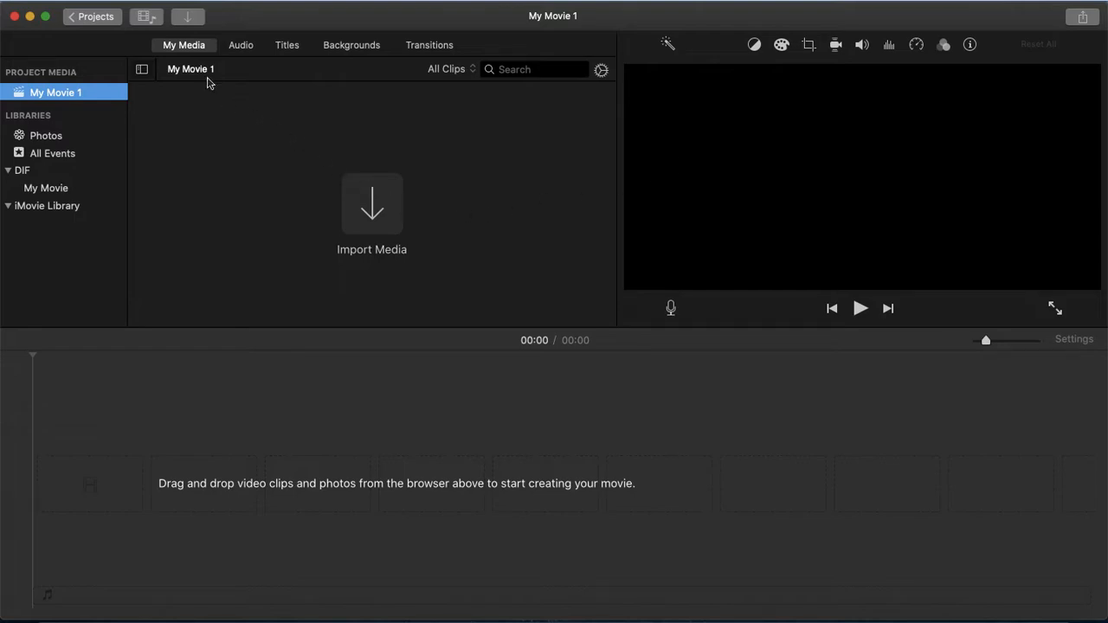
# Import the 27.7s clip from the EOS_DIGITAL camera into the project media.
pyautogui.click(187, 17)
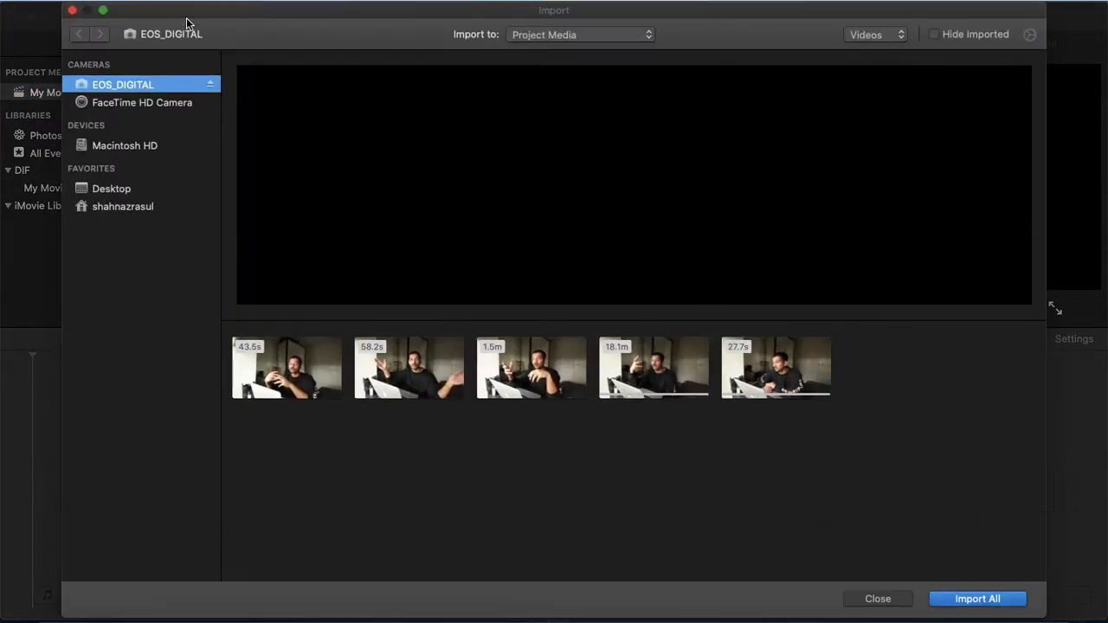
pyautogui.click(117, 187)
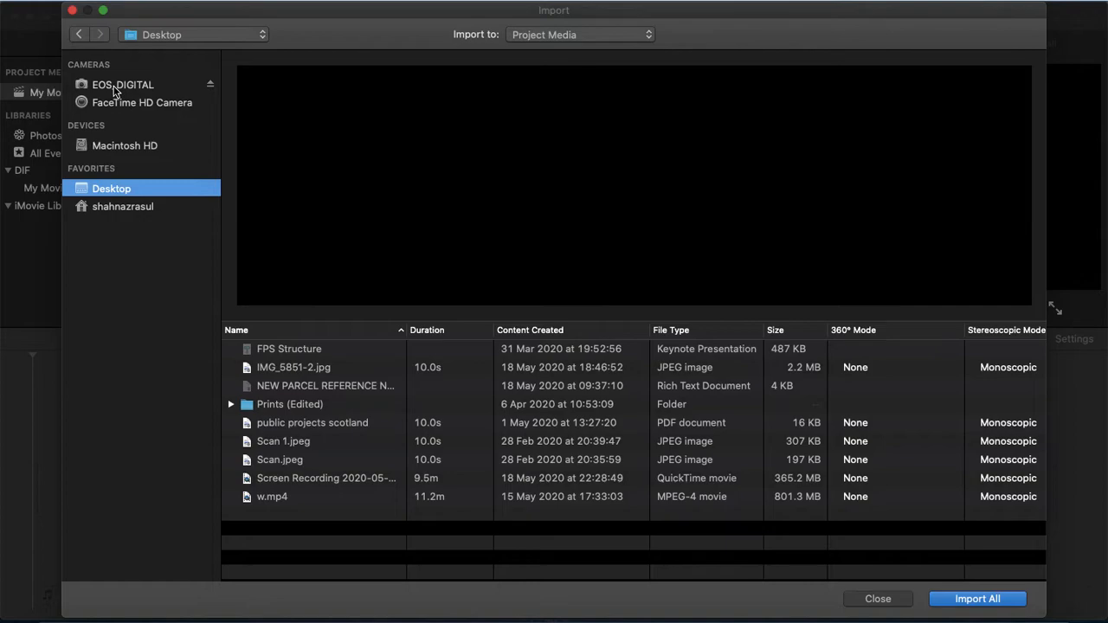
pyautogui.click(115, 87)
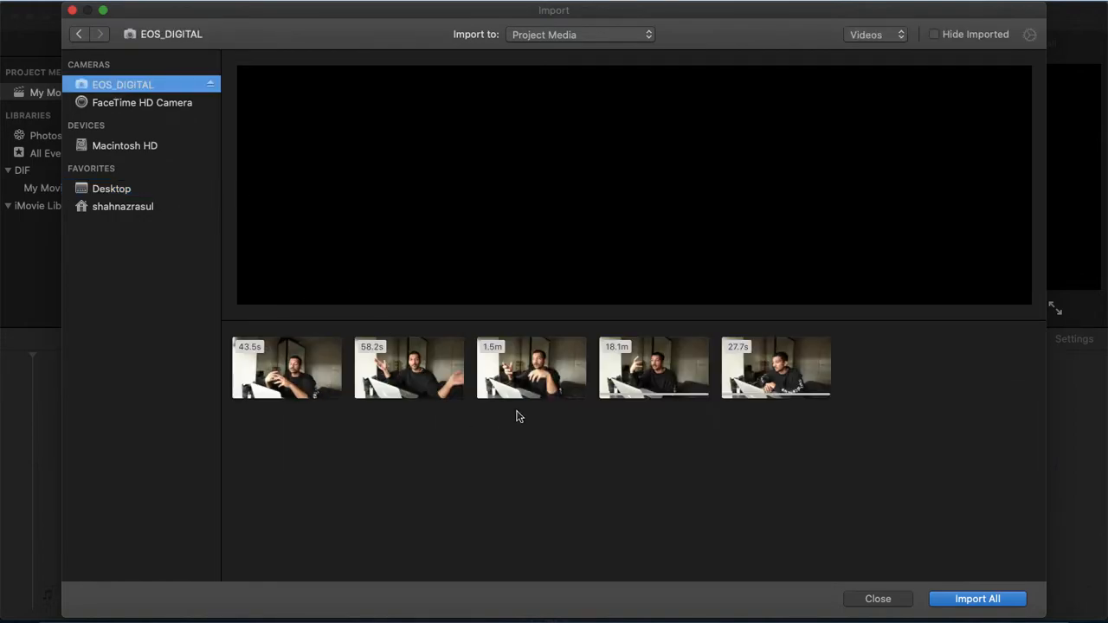
pyautogui.click(762, 379)
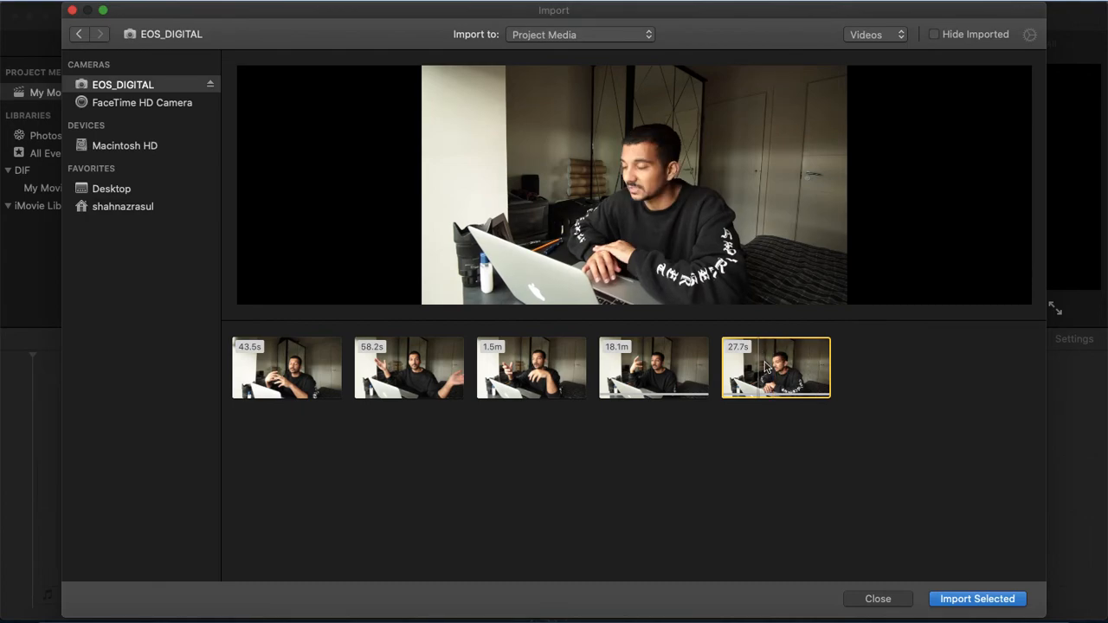
pyautogui.click(960, 599)
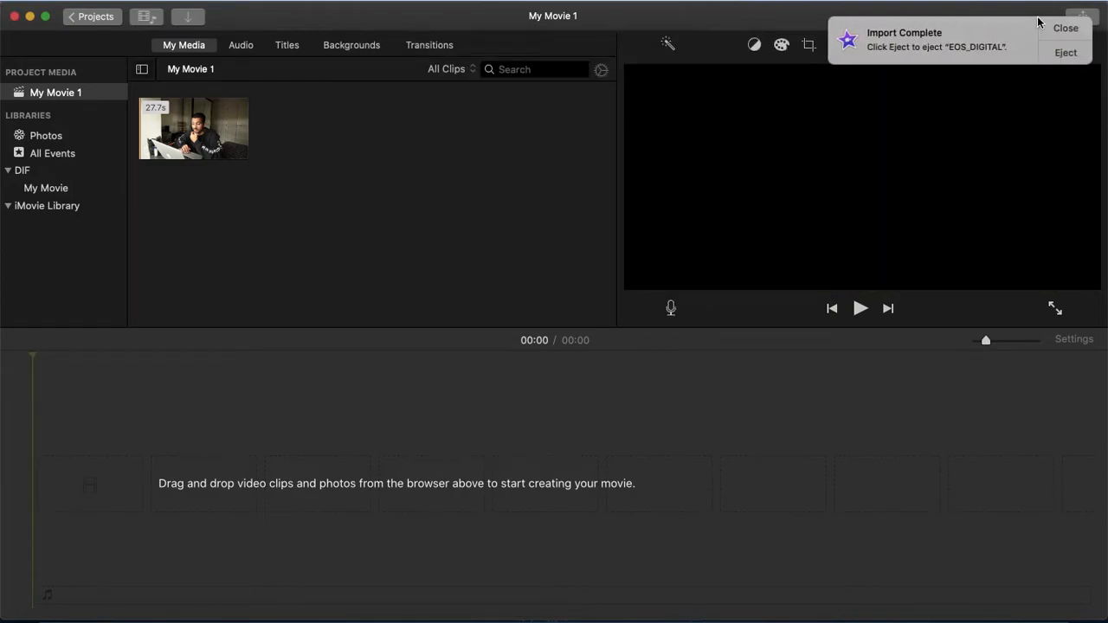
pyautogui.click(1064, 28)
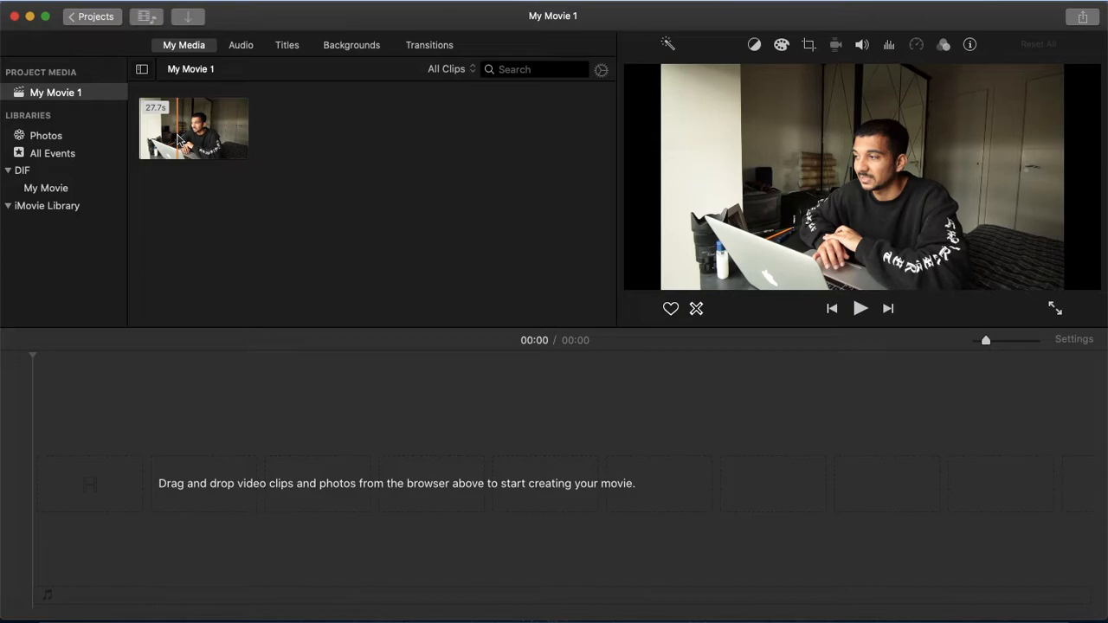
# Add the imported clip to the start of the timeline.
pyautogui.moveTo(177, 138); pyautogui.dragTo(203, 463)
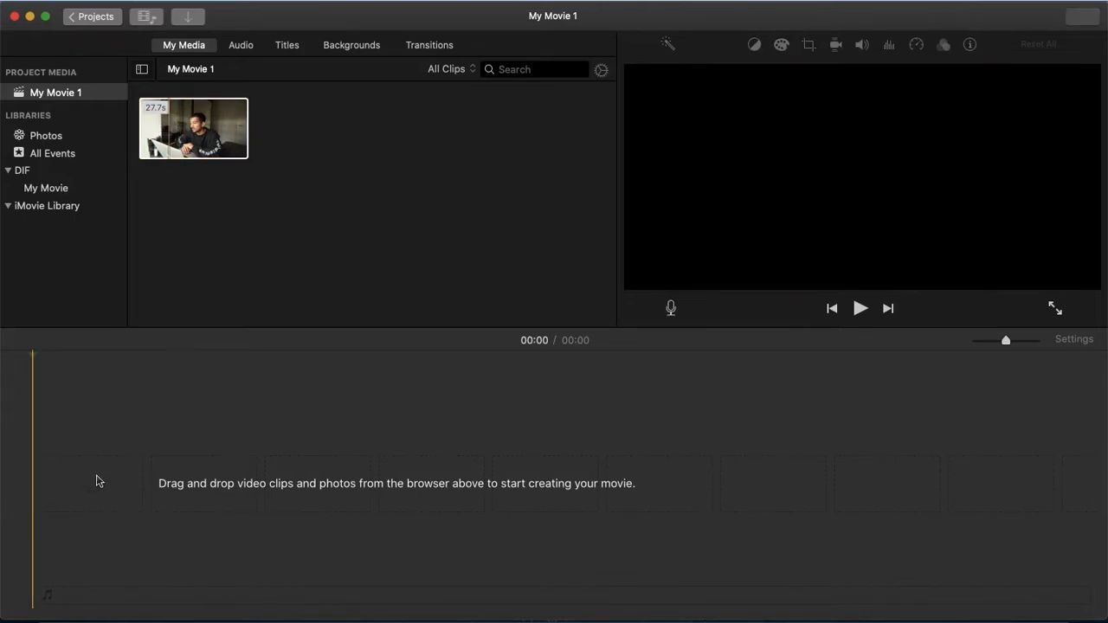
pyautogui.moveTo(199, 143); pyautogui.dragTo(60, 561)
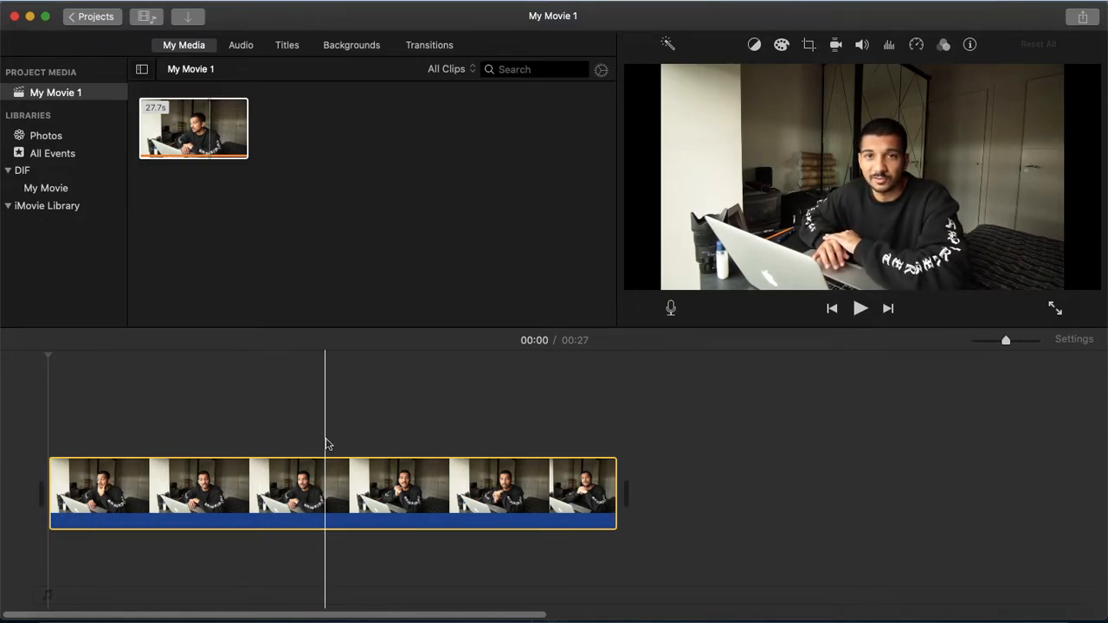
# Split the clip at about 00:13 and delete the second half.
pyautogui.press('super+b')
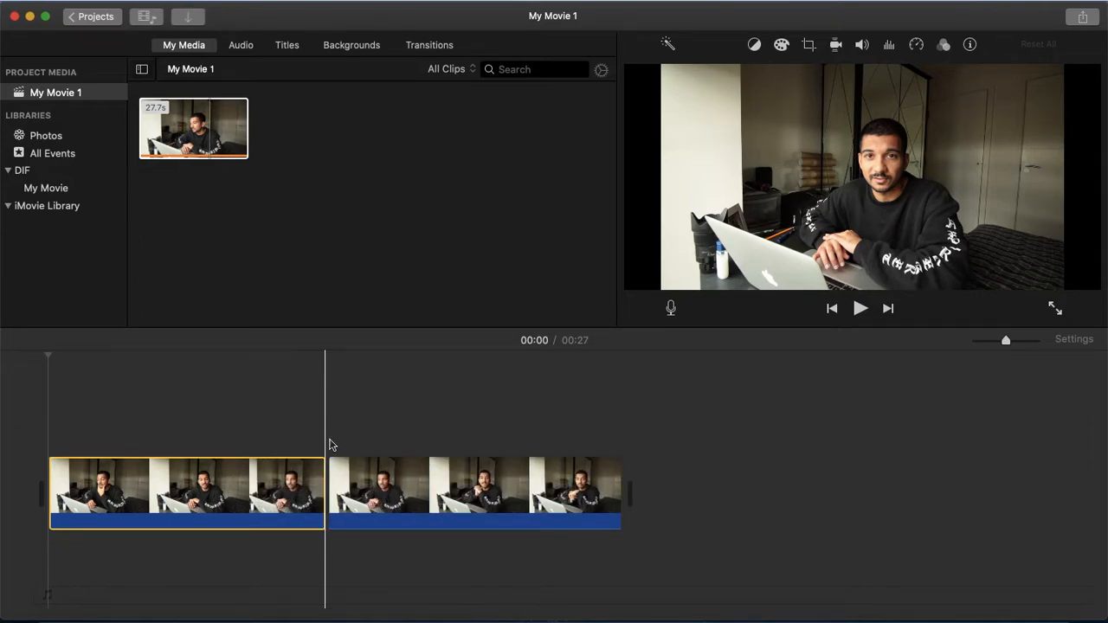
pyautogui.click(387, 489)
pyautogui.press('Delete')
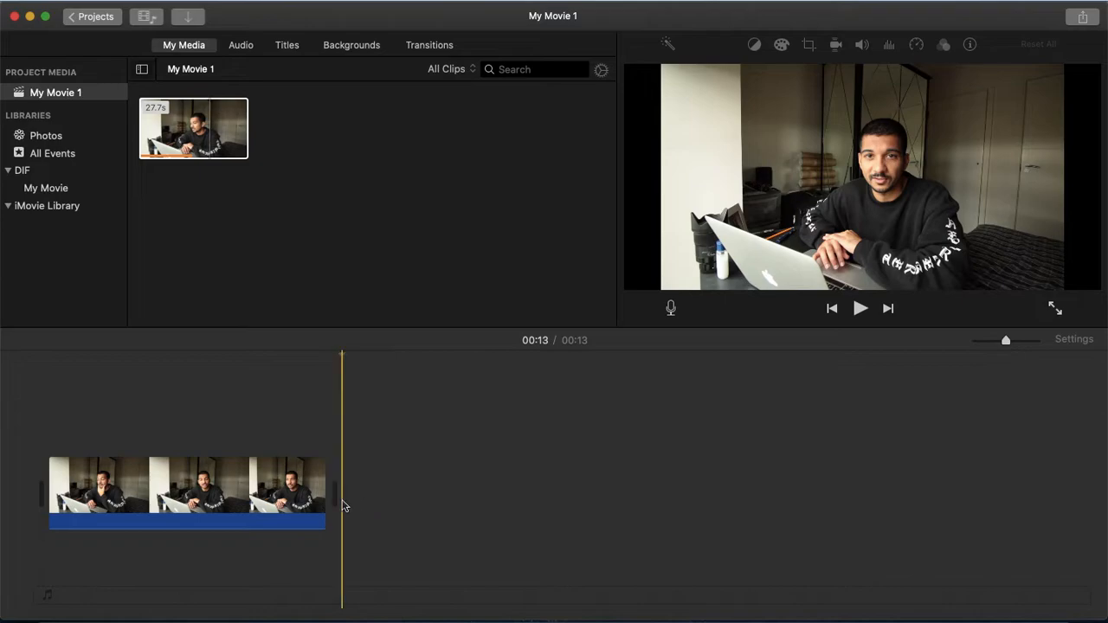
pyautogui.click(173, 474)
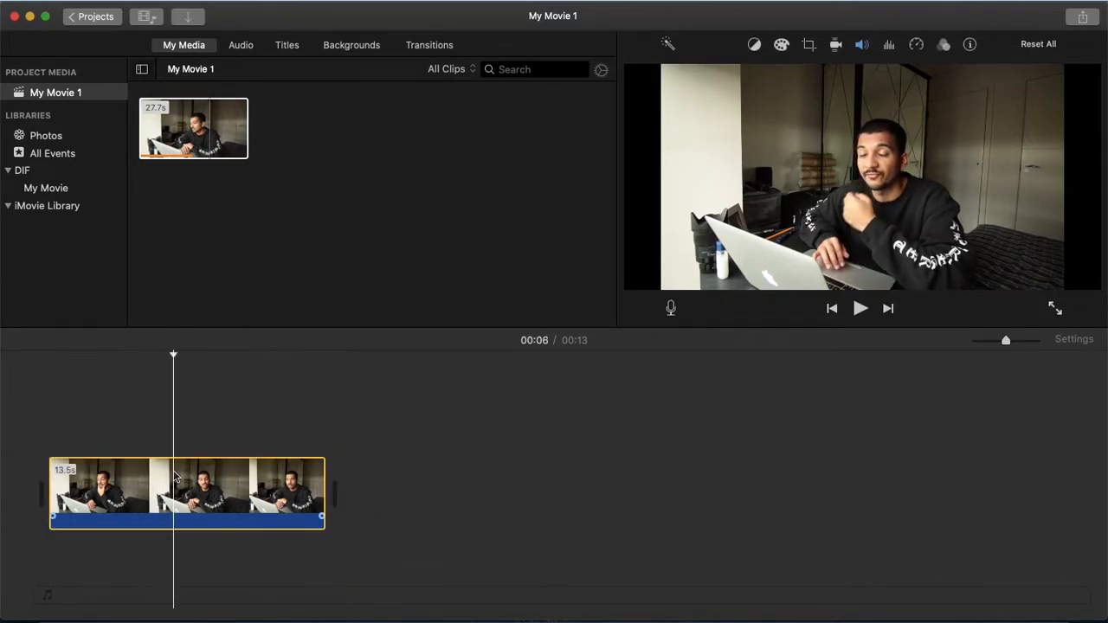
pyautogui.press('super+b')
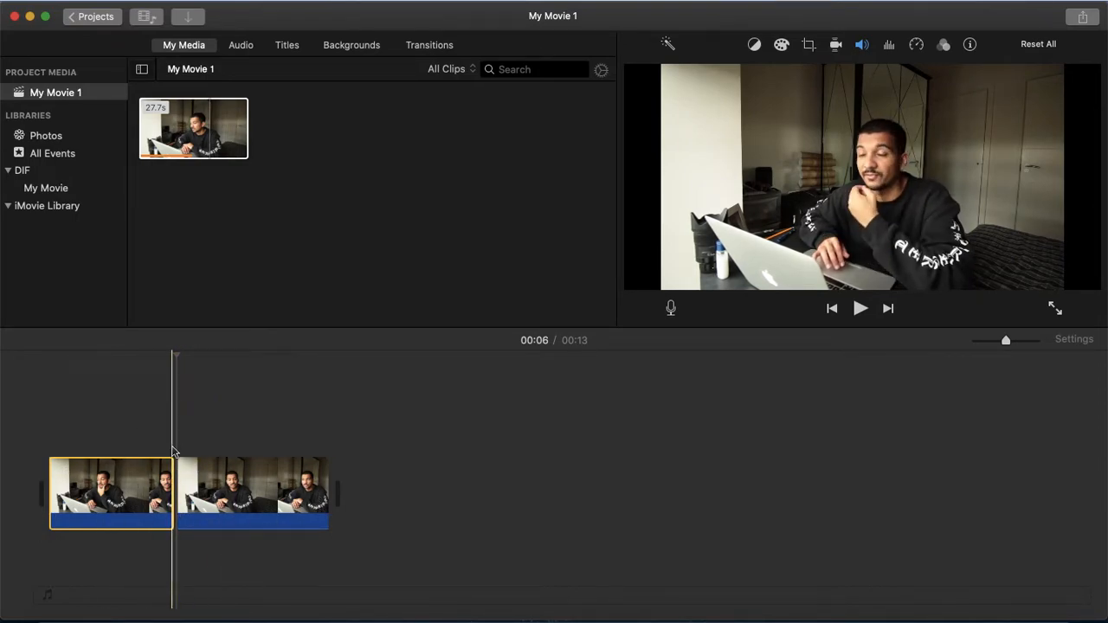
pyautogui.press('super+z')
pyautogui.click(49, 438)
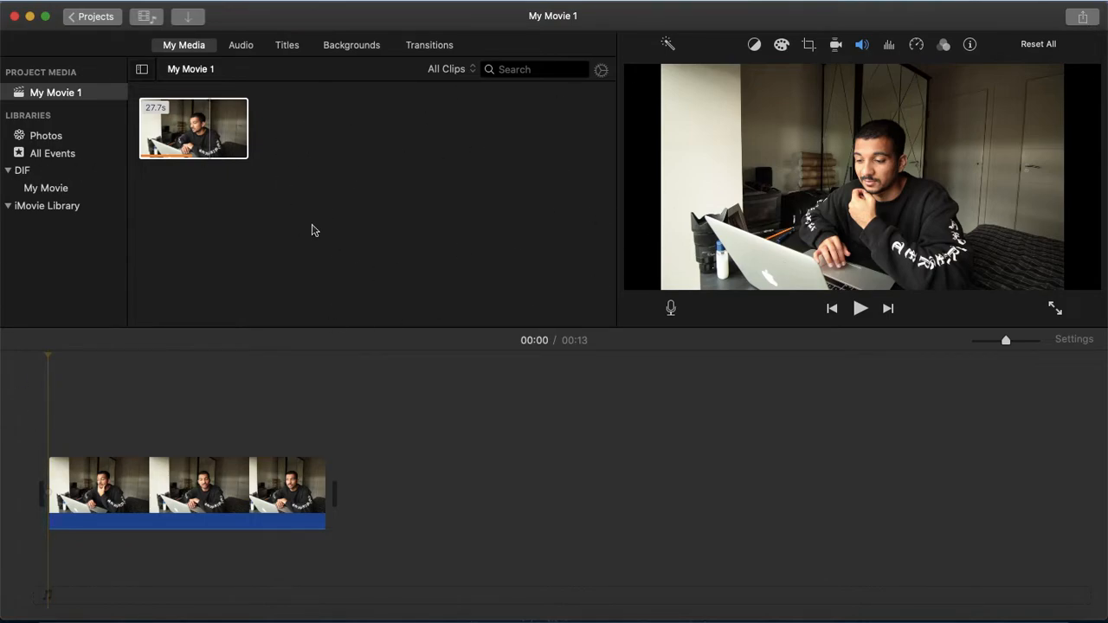
# Select the timeline clip and try the Crop, Enhance and Match Color adjustment tools.
pyautogui.click(108, 489)
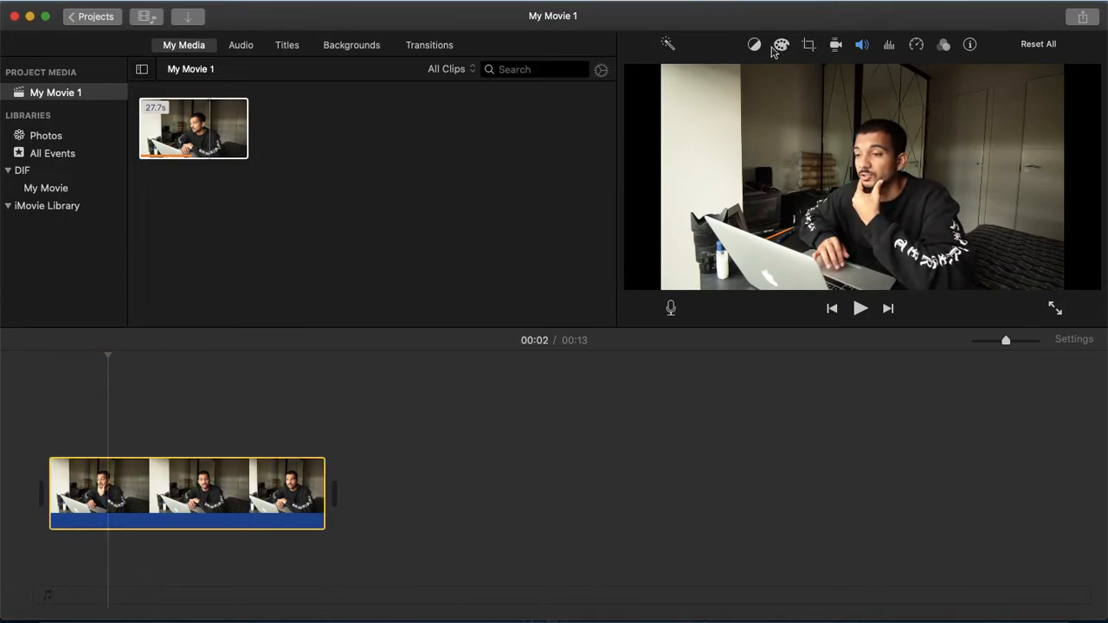
pyautogui.click(809, 45)
pyautogui.click(810, 46)
pyautogui.click(672, 49)
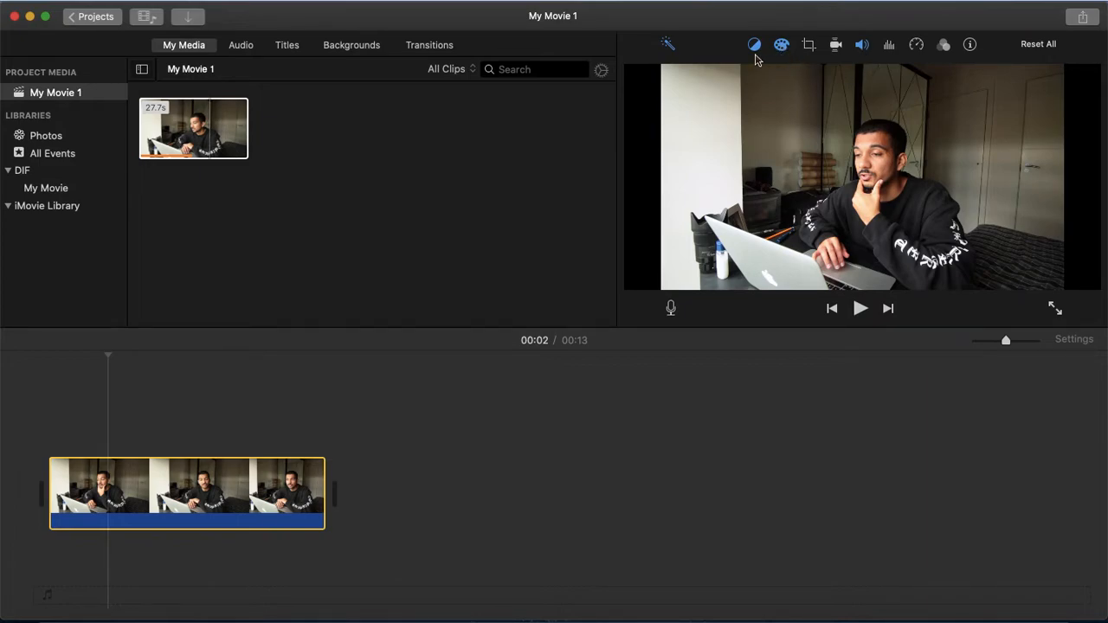
pyautogui.click(665, 49)
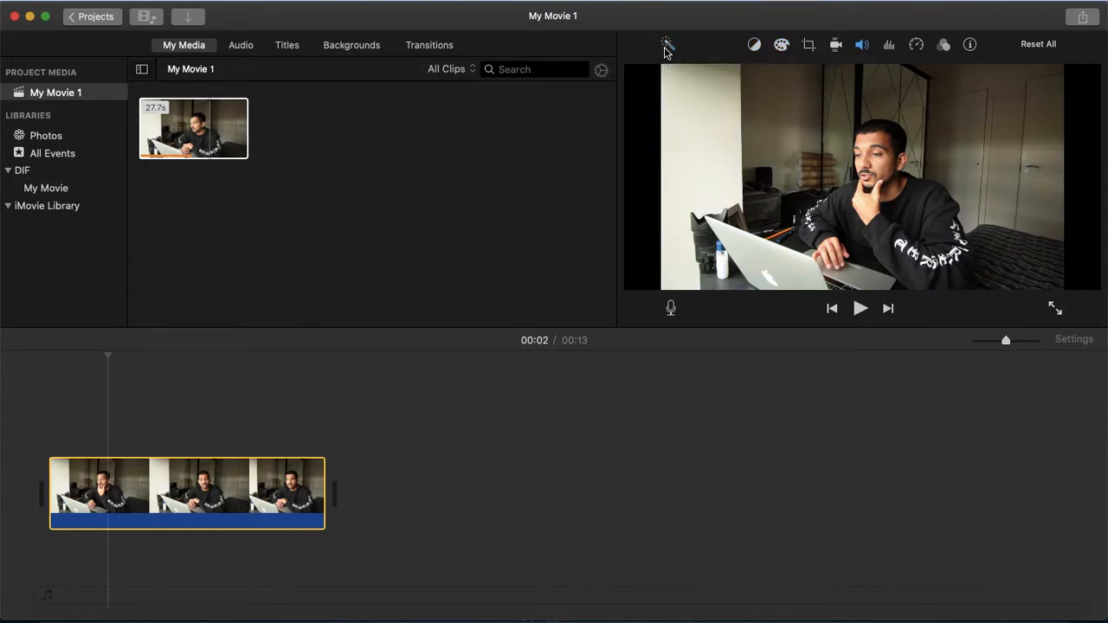
pyautogui.click(760, 47)
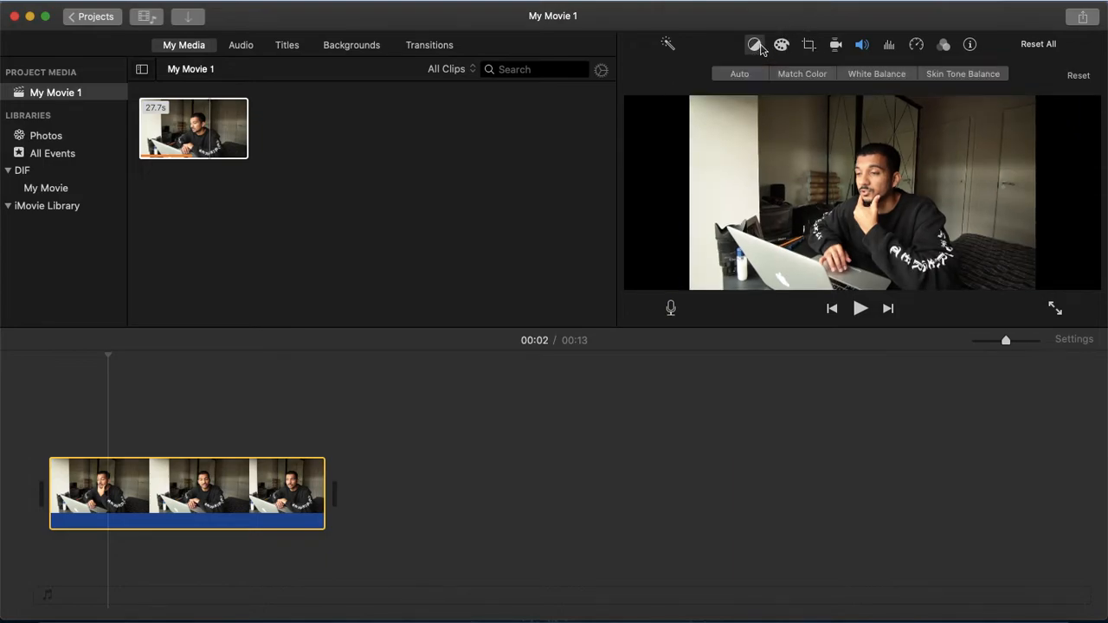
pyautogui.click(801, 76)
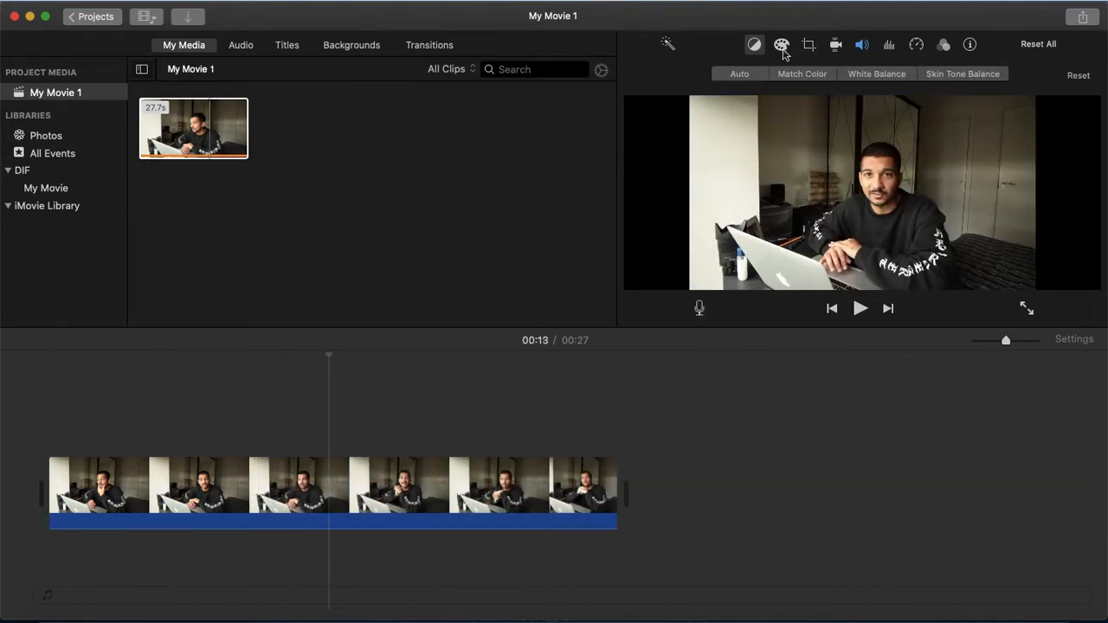
# Open colour correction for the clip and tweak its brightness, saturation and temperature sliders slightly.
pyautogui.click(782, 47)
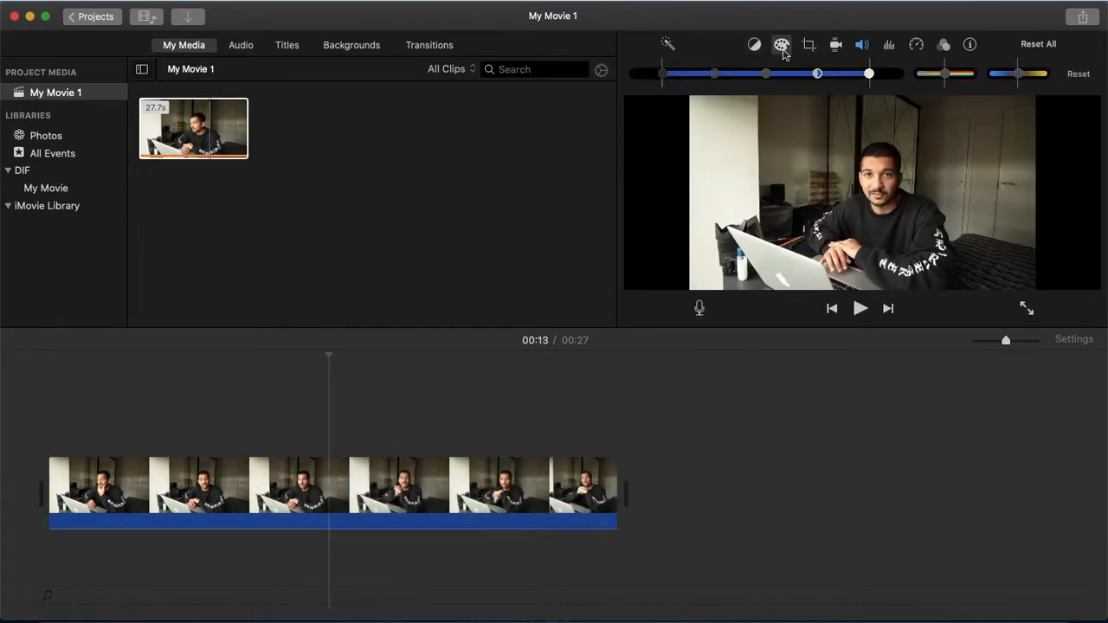
pyautogui.click(326, 482)
pyautogui.moveTo(663, 74); pyautogui.dragTo(721, 76)
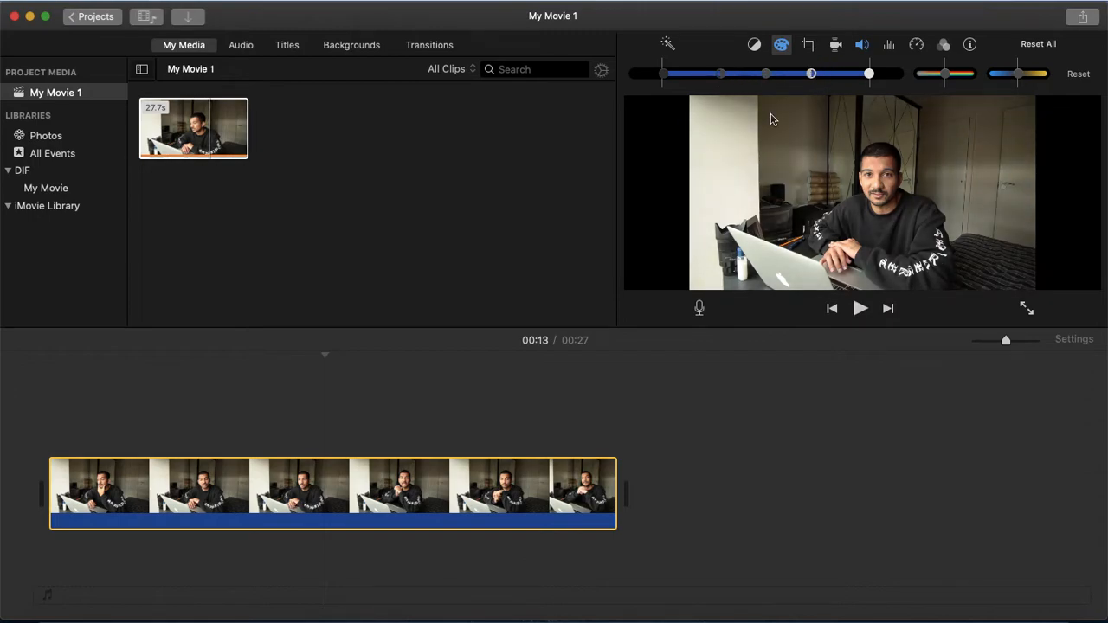
pyautogui.moveTo(1018, 79)
pyautogui.mouseDown()
pyautogui.moveTo(1040, 78)
pyautogui.moveTo(1015, 79)
pyautogui.mouseUp()
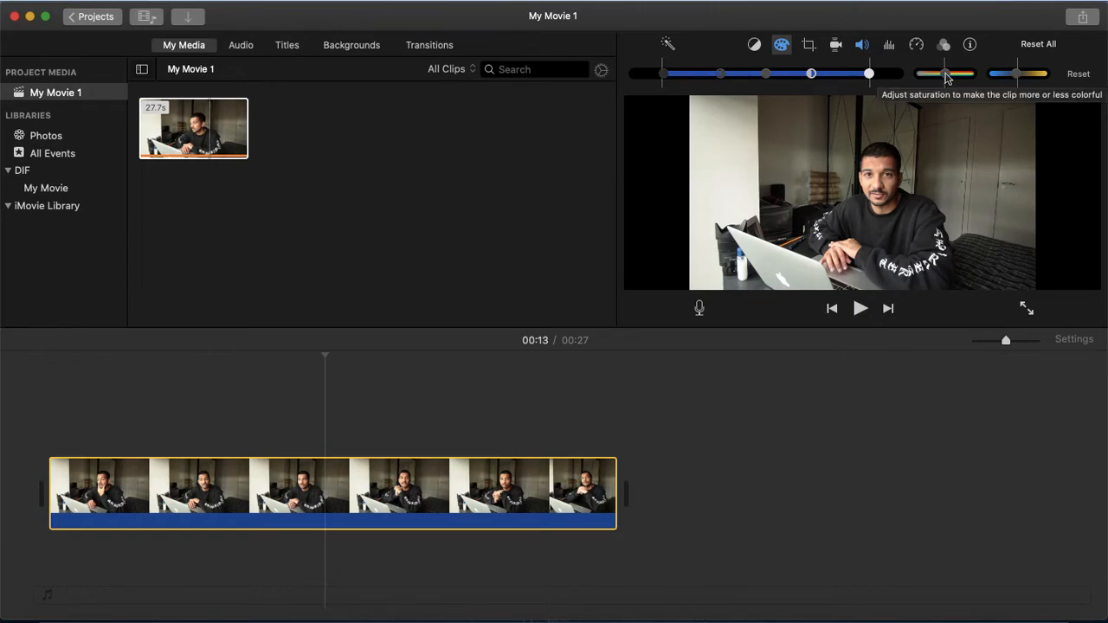
pyautogui.moveTo(945, 76)
pyautogui.mouseDown()
pyautogui.moveTo(968, 77)
pyautogui.moveTo(896, 81)
pyautogui.moveTo(963, 76)
pyautogui.moveTo(944, 78)
pyautogui.mouseUp()
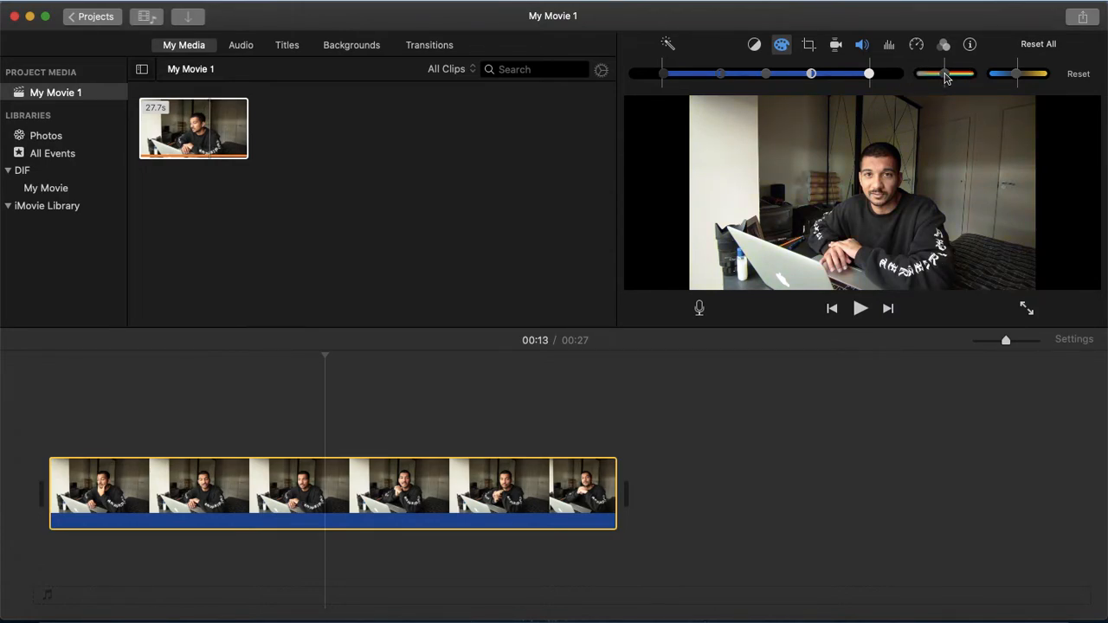
# Crop the timeline clip with Crop to Fill, tightening the frame around the subject, and apply it.
pyautogui.click(808, 45)
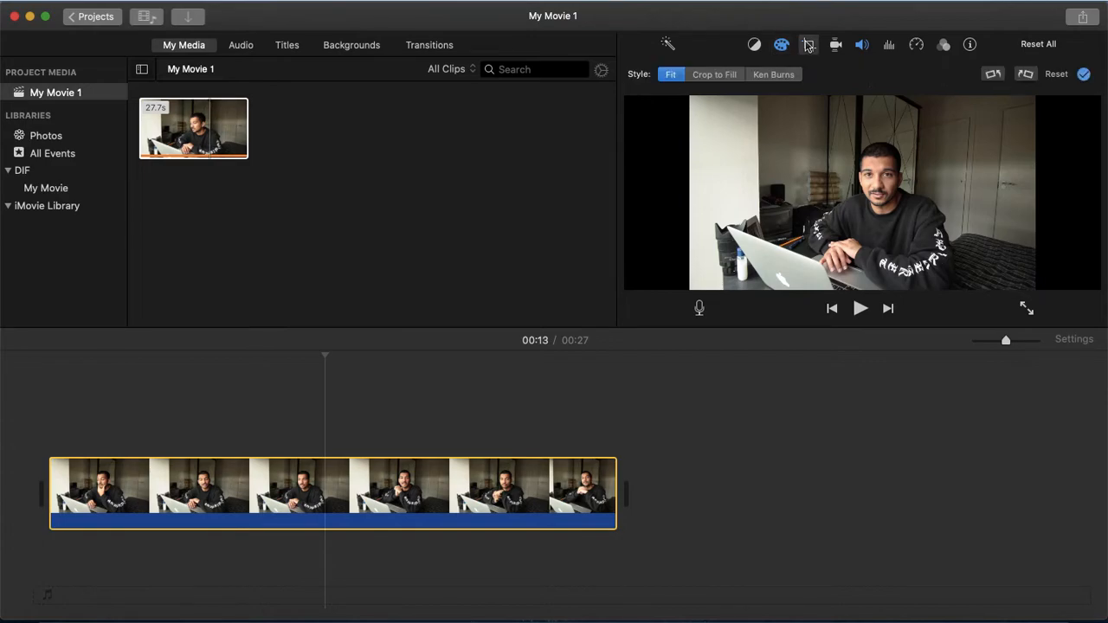
pyautogui.click(713, 74)
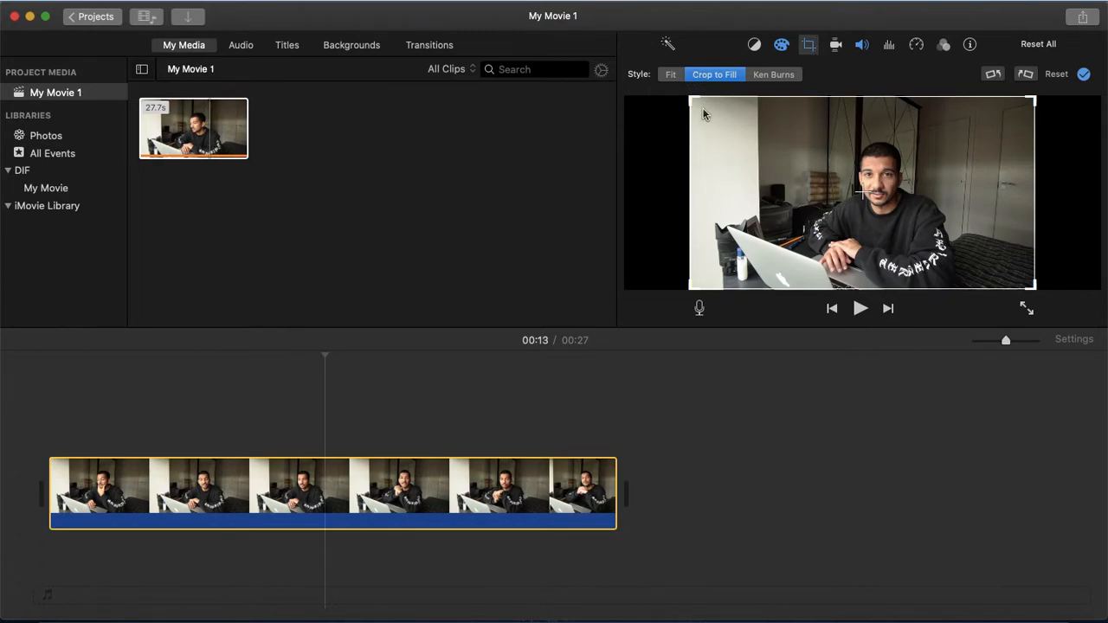
pyautogui.moveTo(693, 95); pyautogui.dragTo(769, 131)
pyautogui.moveTo(867, 192); pyautogui.dragTo(844, 159)
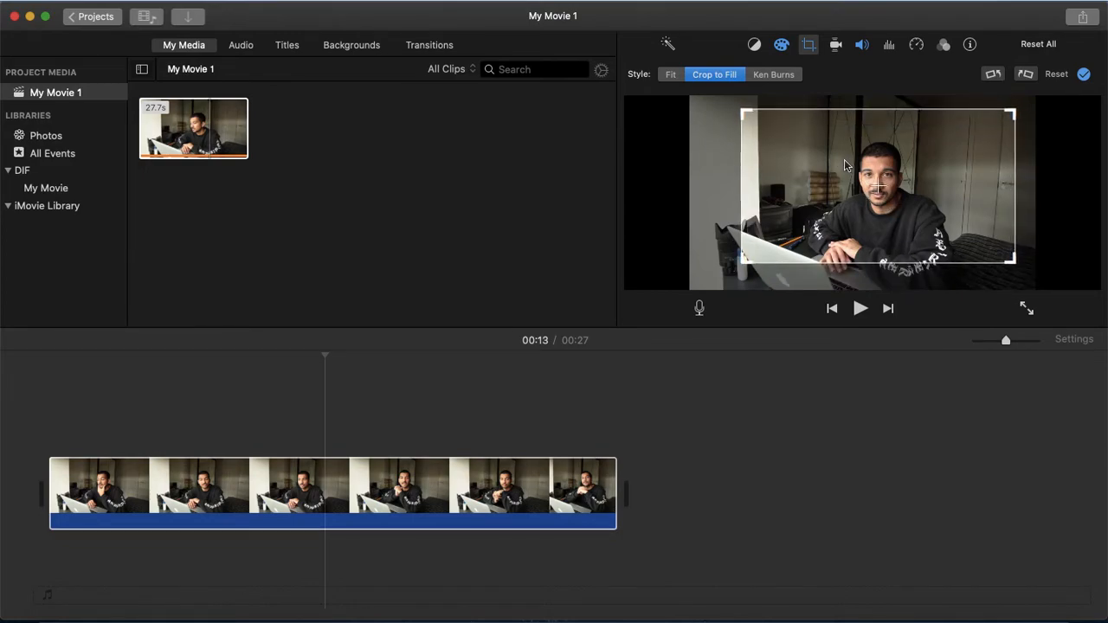
pyautogui.press('Return')
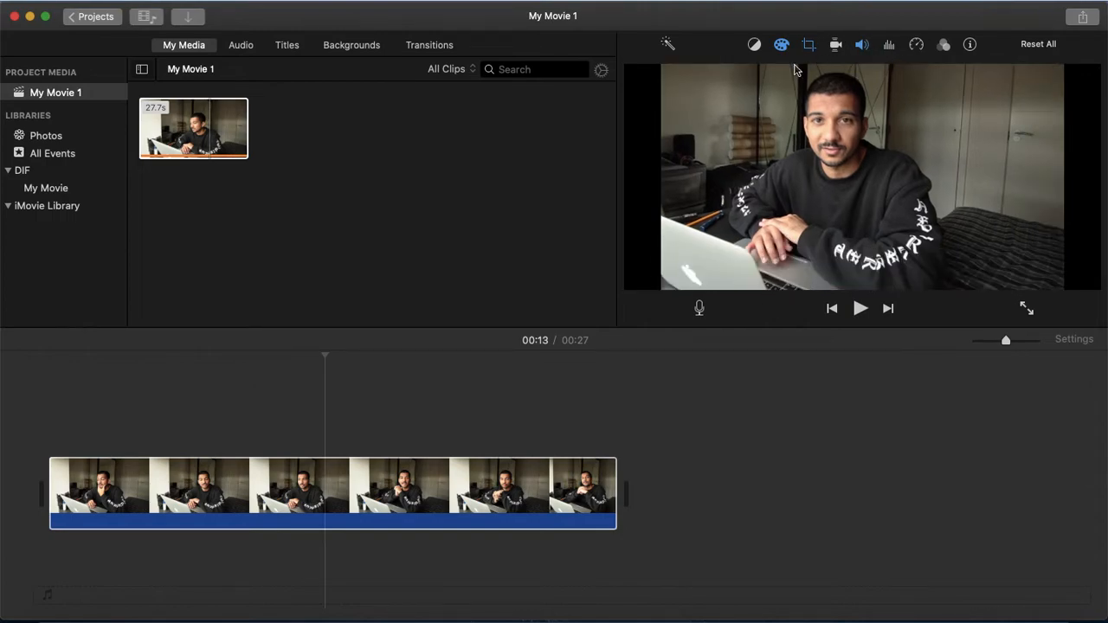
# Open the clip filter chooser to browse the filters and close it without applying one.
pyautogui.click(943, 48)
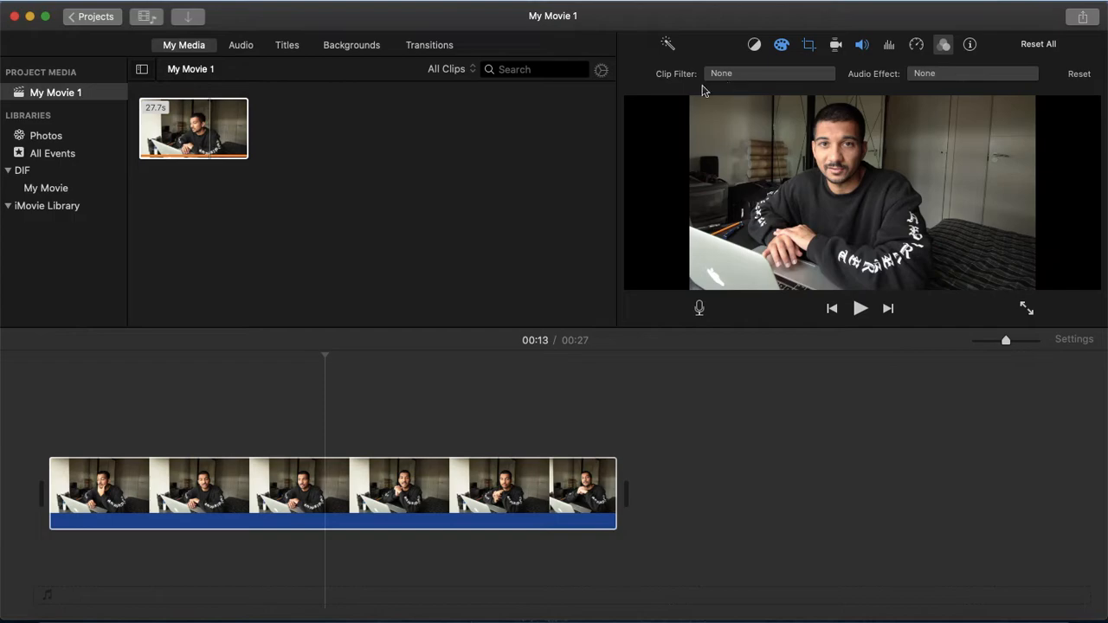
pyautogui.click(763, 76)
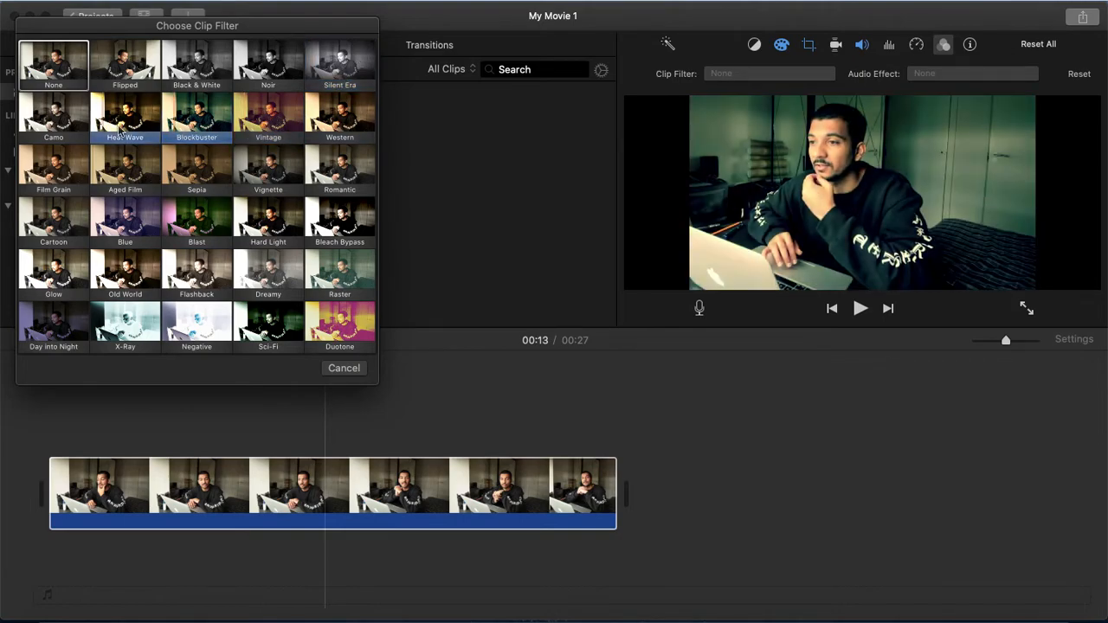
pyautogui.click(344, 369)
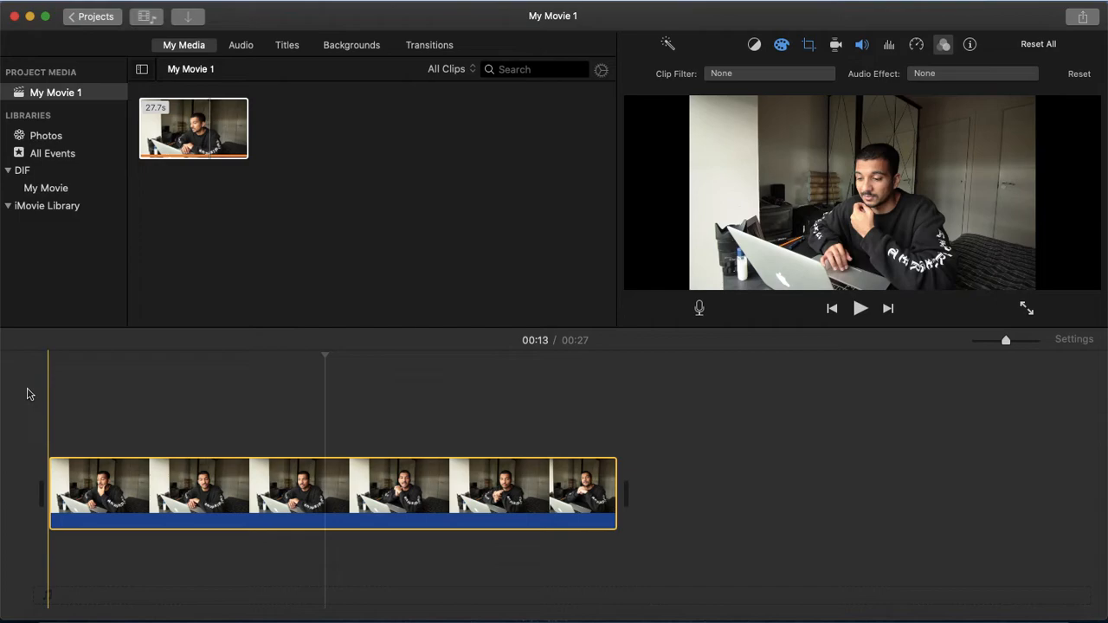
# Return the playhead to the start, begin sharing the movie as a file, and set its description to Trial.
pyautogui.click(45, 362)
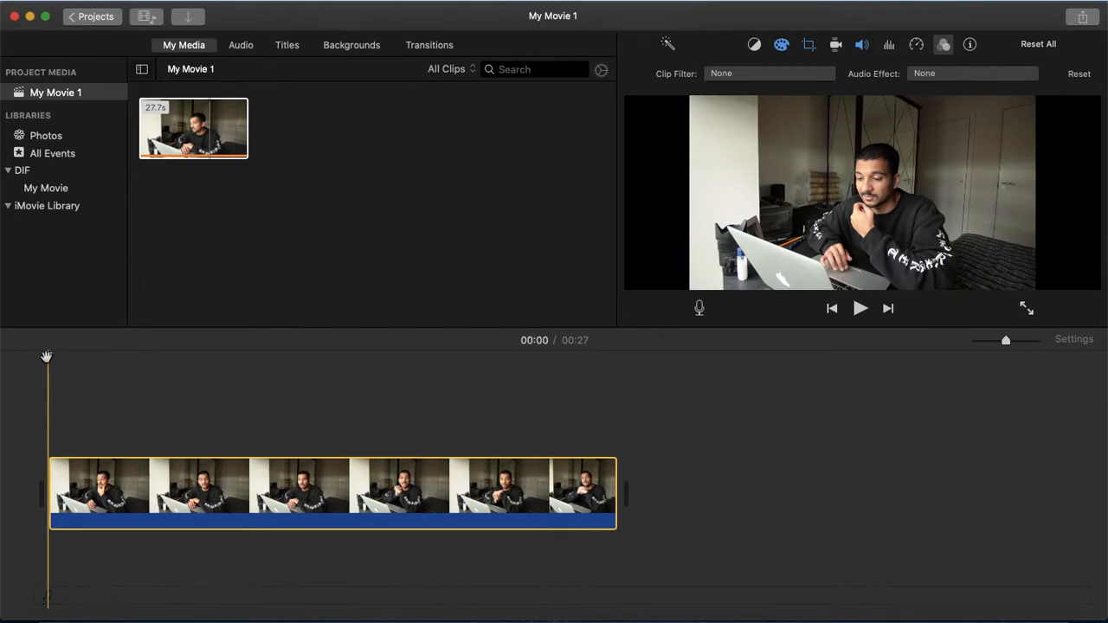
pyautogui.click(1084, 19)
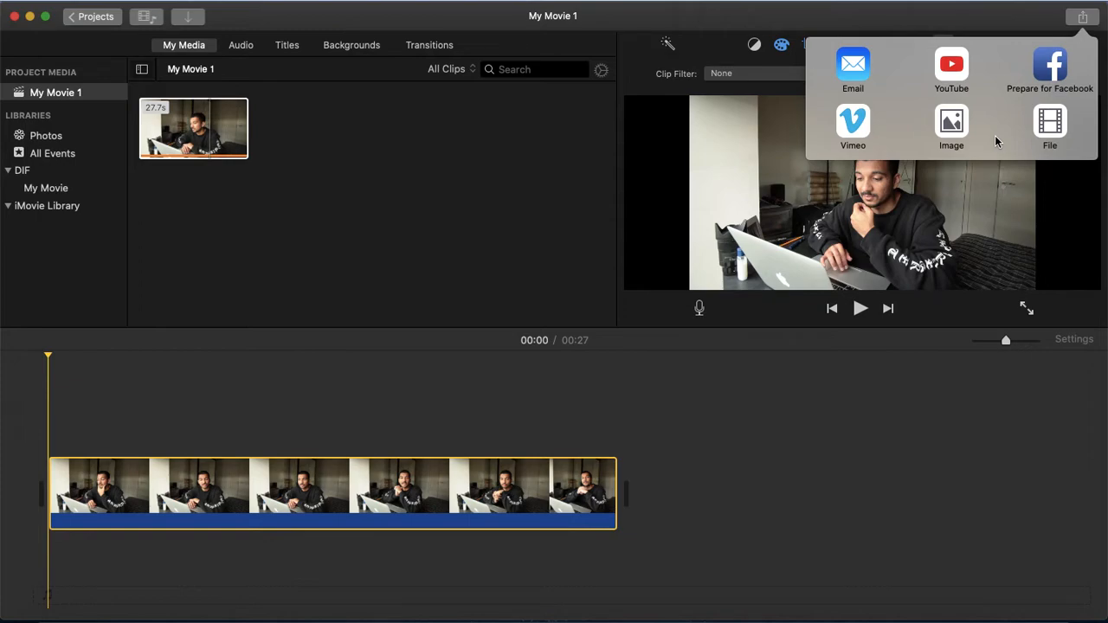
pyautogui.click(1048, 128)
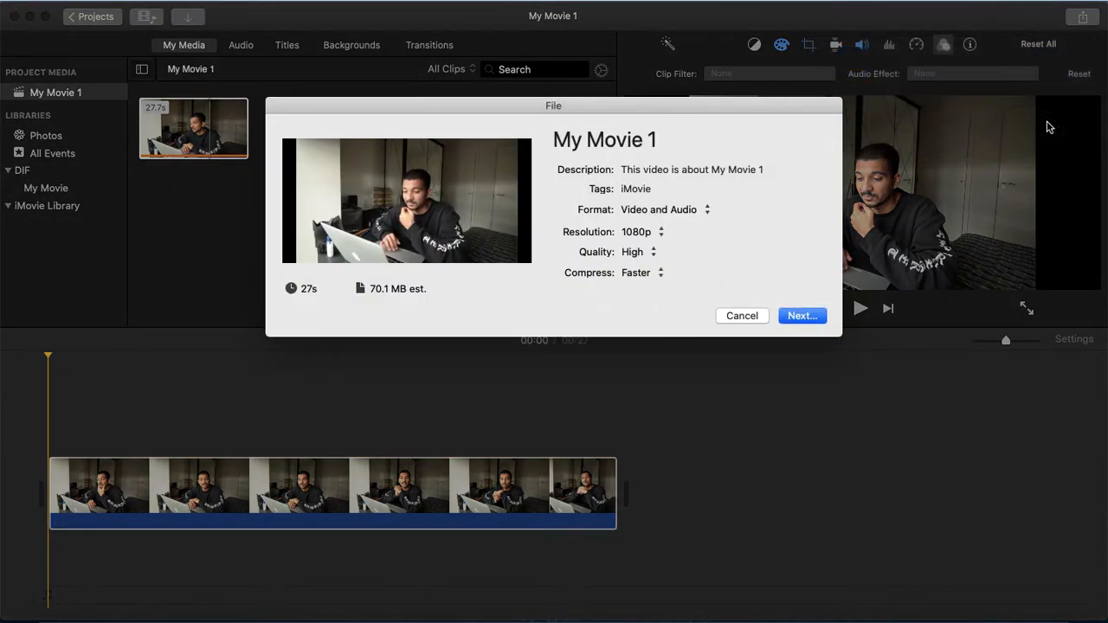
pyautogui.click(645, 170)
pyautogui.moveTo(771, 171); pyautogui.dragTo(530, 144)
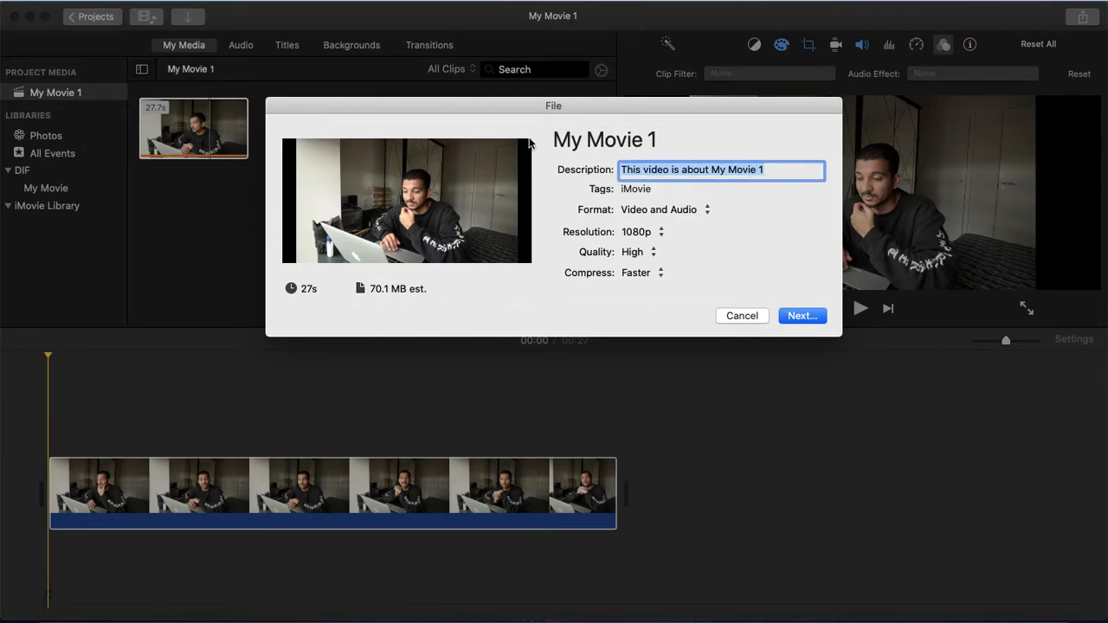
pyautogui.write('Trial')
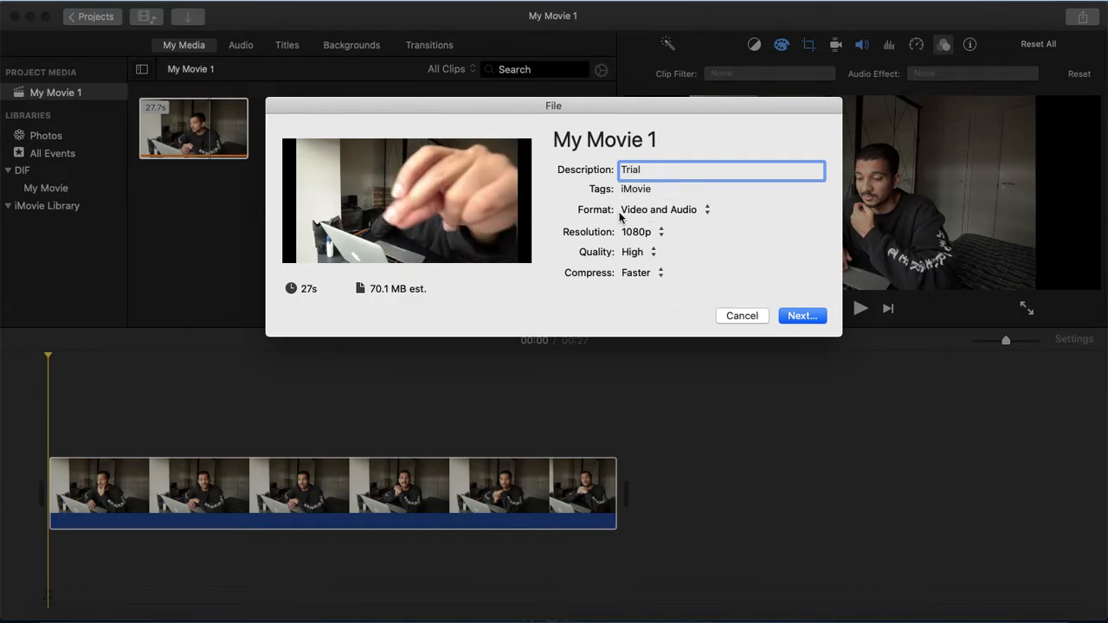
# Inspect the export Format and Resolution options, keeping Video and Audio at 1080p.
pyautogui.click(636, 214)
pyautogui.click(654, 214)
pyautogui.click(653, 215)
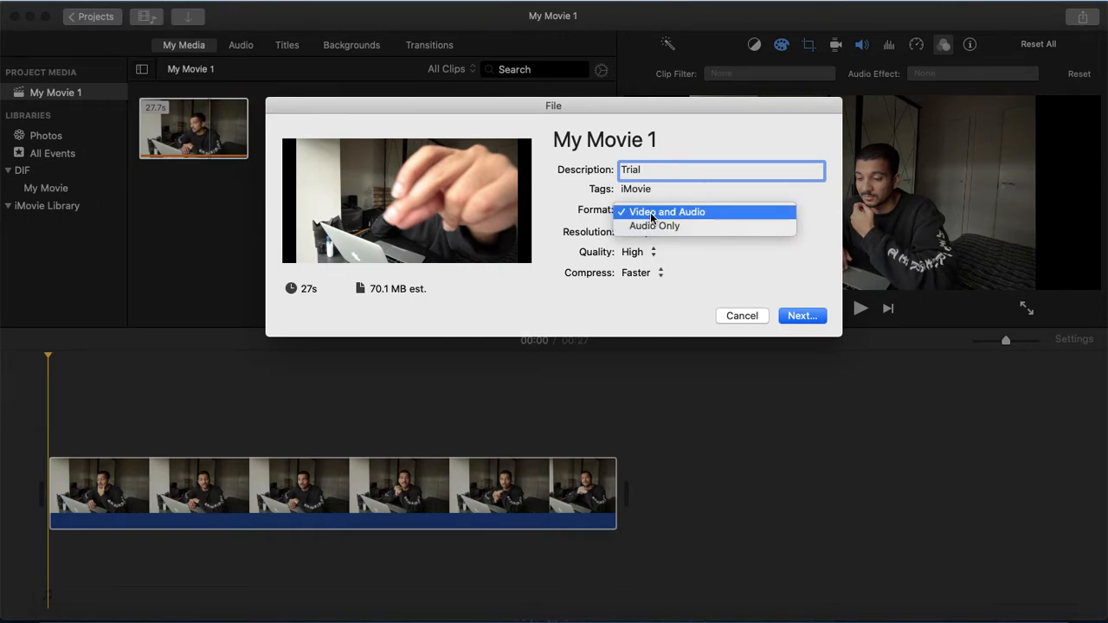
pyautogui.click(651, 214)
pyautogui.click(652, 234)
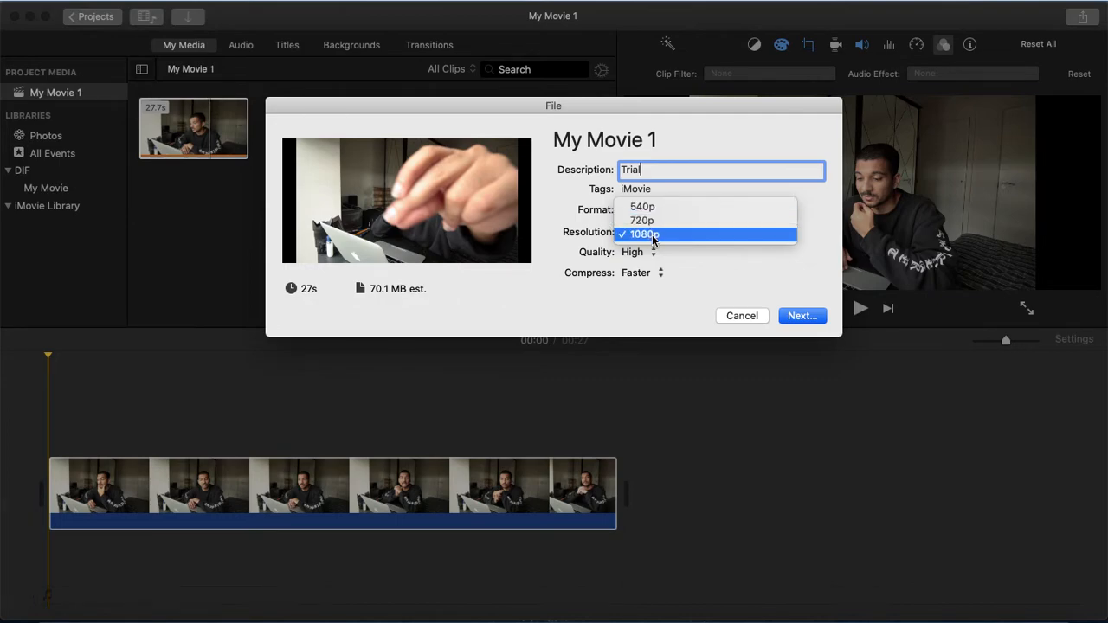
pyautogui.click(653, 235)
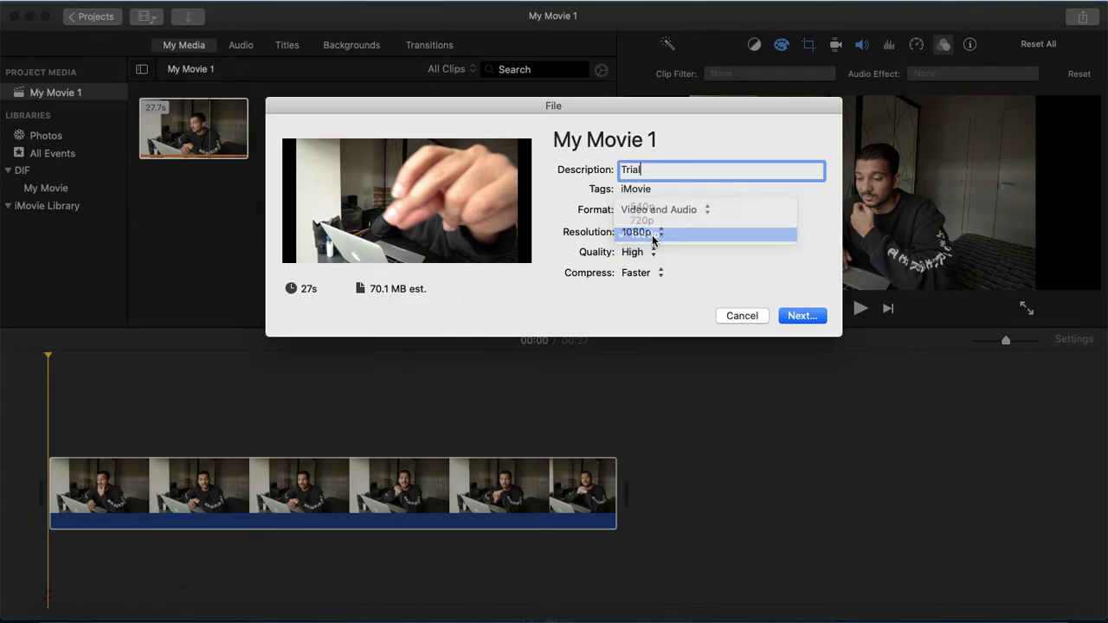
# Switch the export quality to Custom and back to High.
pyautogui.click(654, 254)
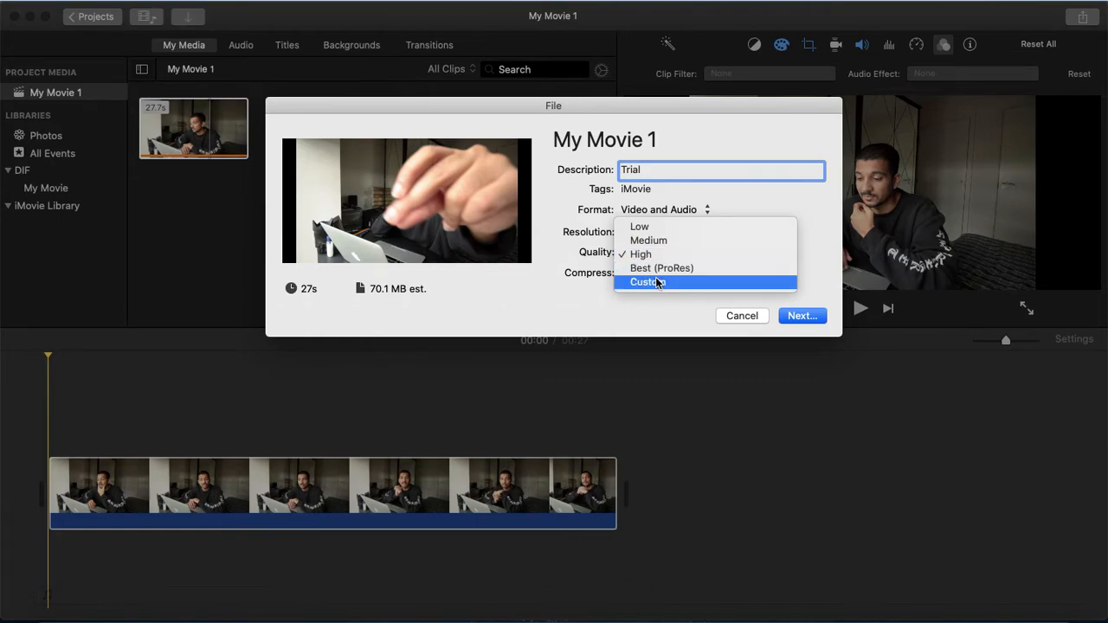
pyautogui.click(661, 290)
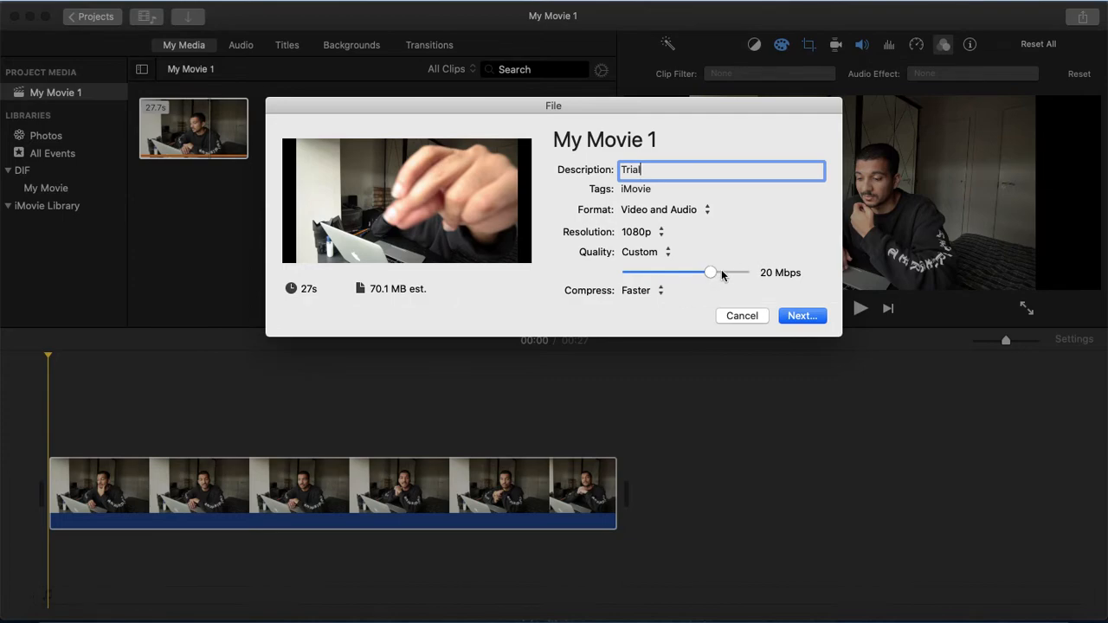
pyautogui.click(659, 253)
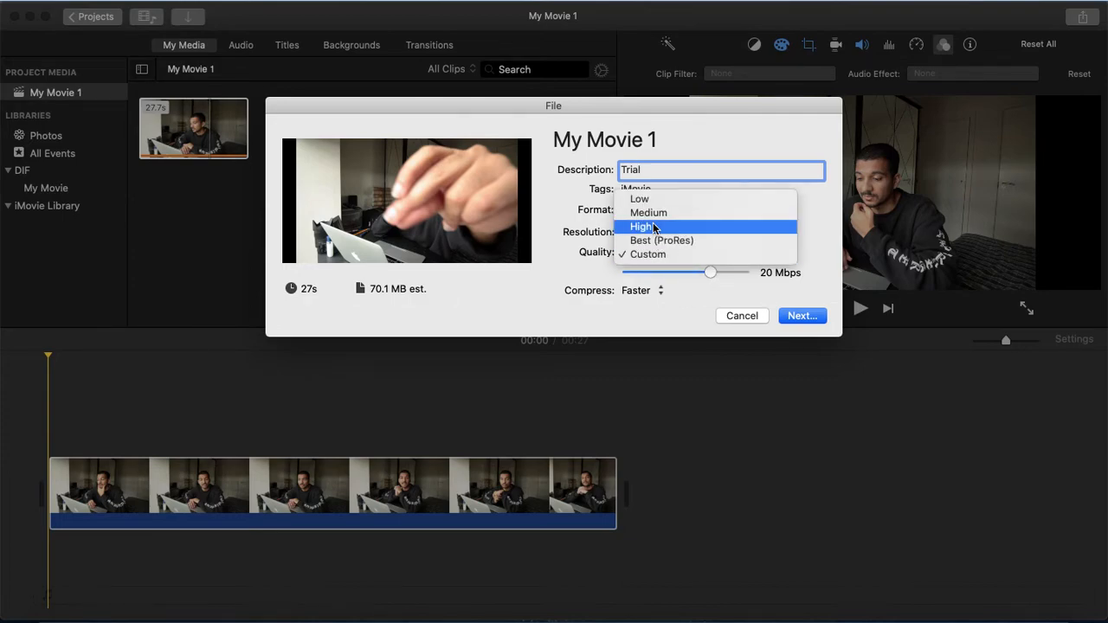
pyautogui.click(651, 226)
# Keep Faster compression, continue, and save the export to the Desktop as Trial.
pyautogui.click(648, 275)
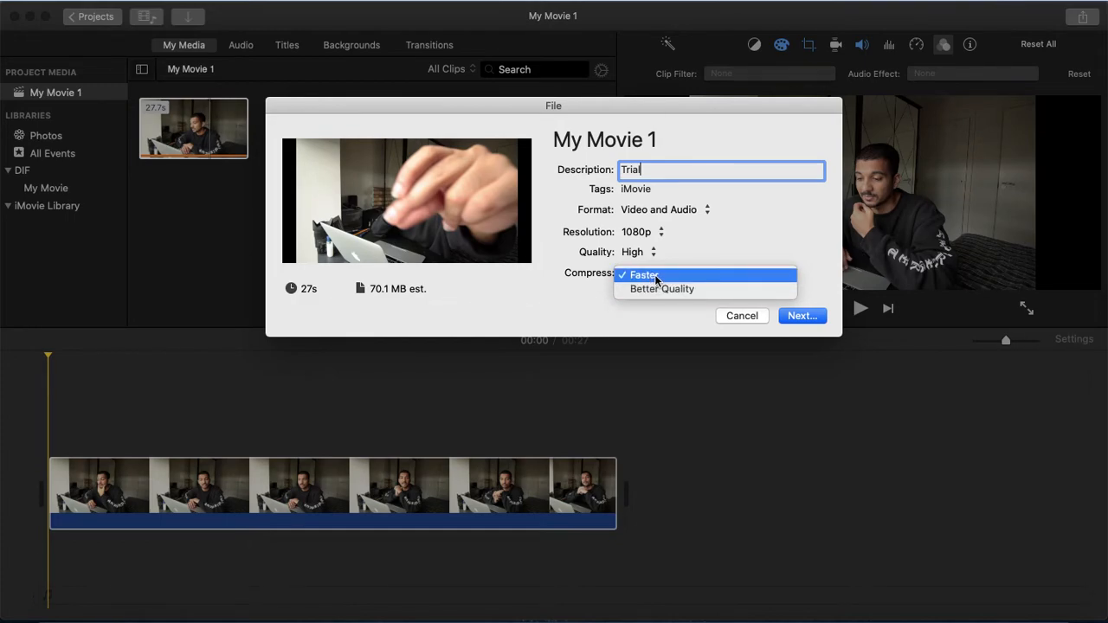
pyautogui.click(655, 275)
pyautogui.click(659, 313)
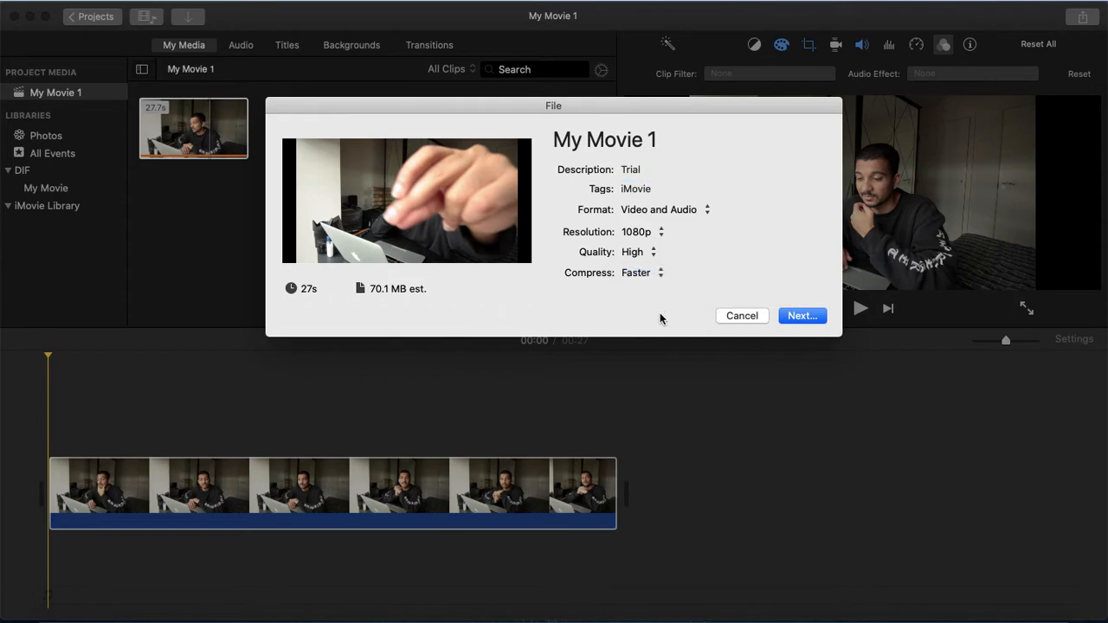
pyautogui.click(787, 317)
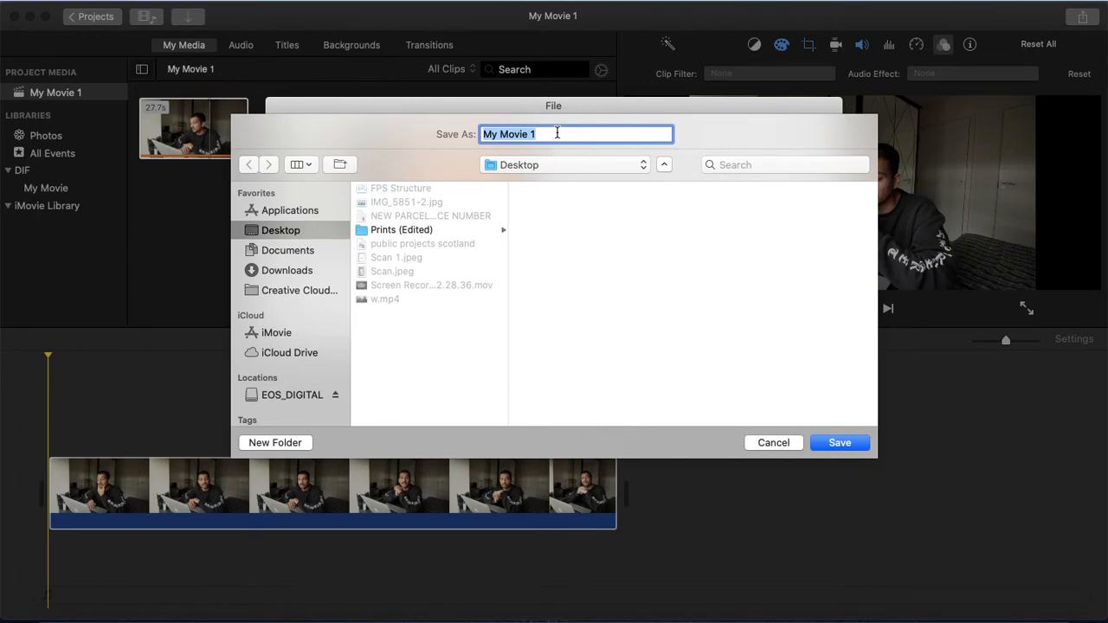
pyautogui.write('Trial')
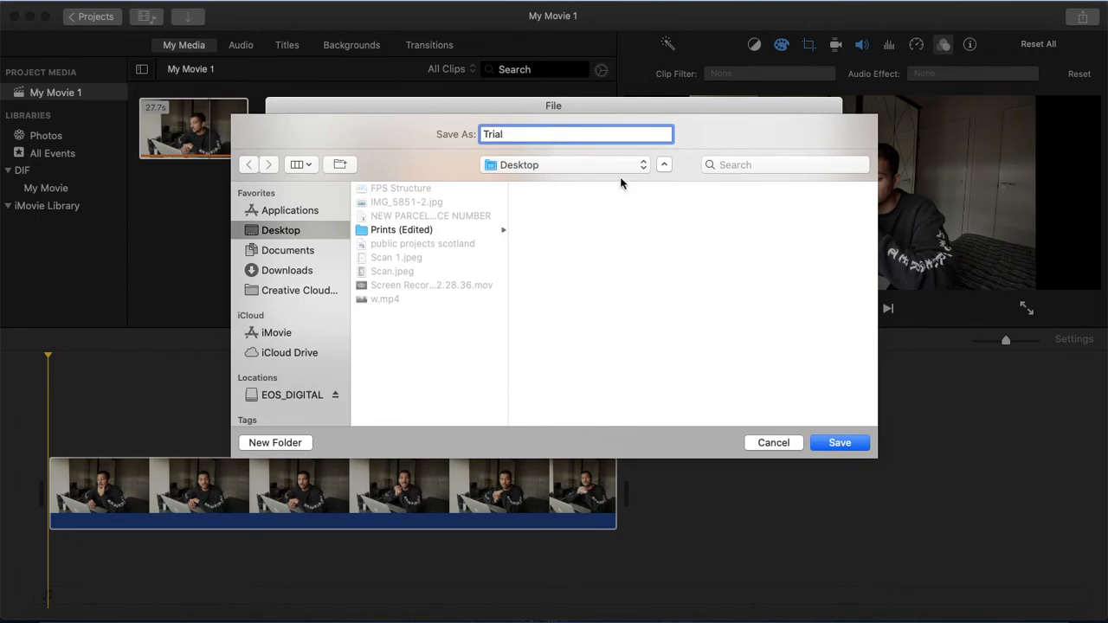
pyautogui.click(827, 443)
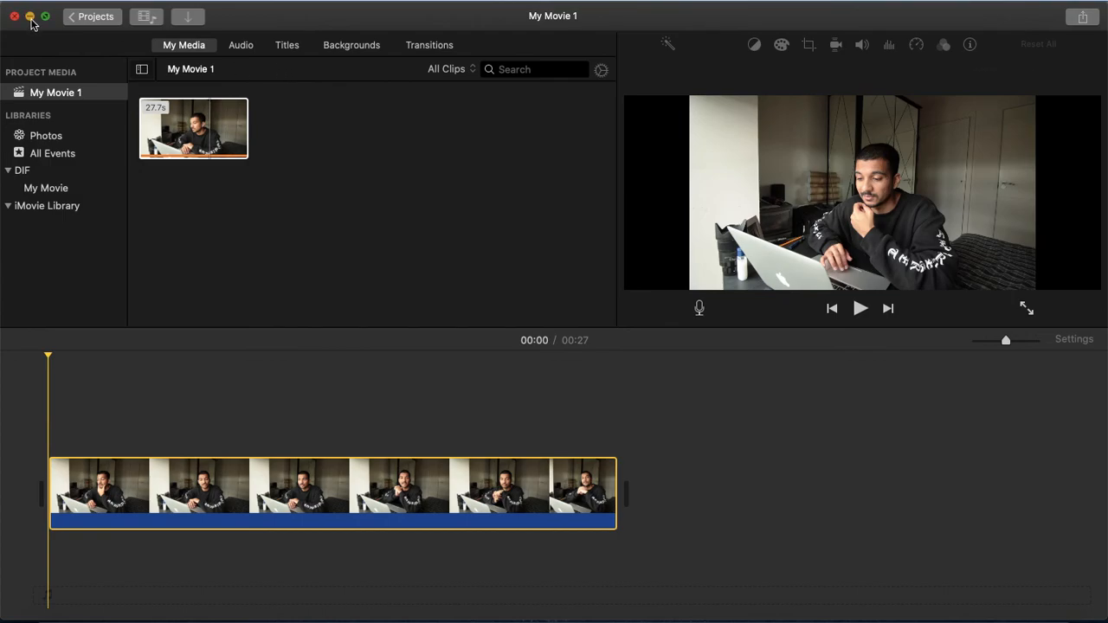
# Minimise the app, dismiss the notification, and preview the exported Trial.mp4 on the Desktop.
pyautogui.click(30, 18)
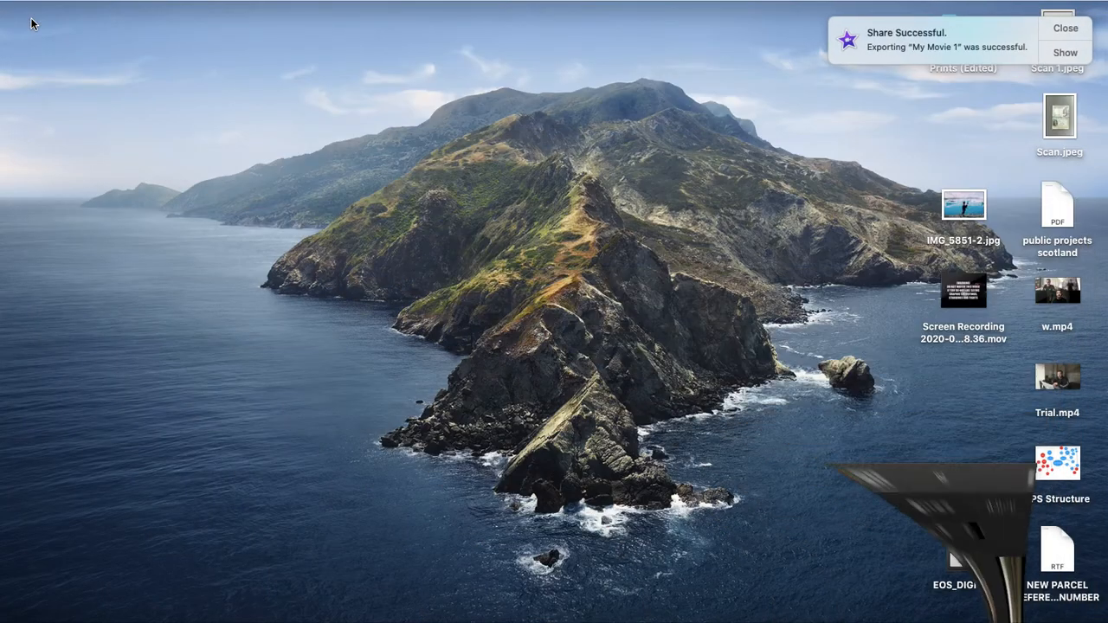
pyautogui.click(1083, 33)
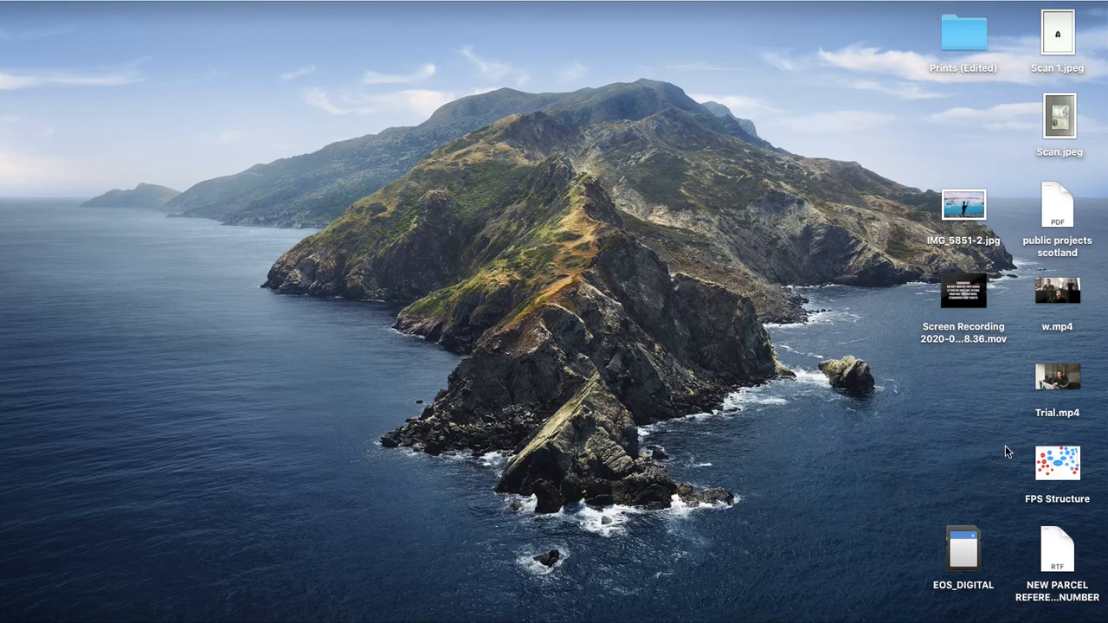
pyautogui.click(1047, 373)
pyautogui.press('space')
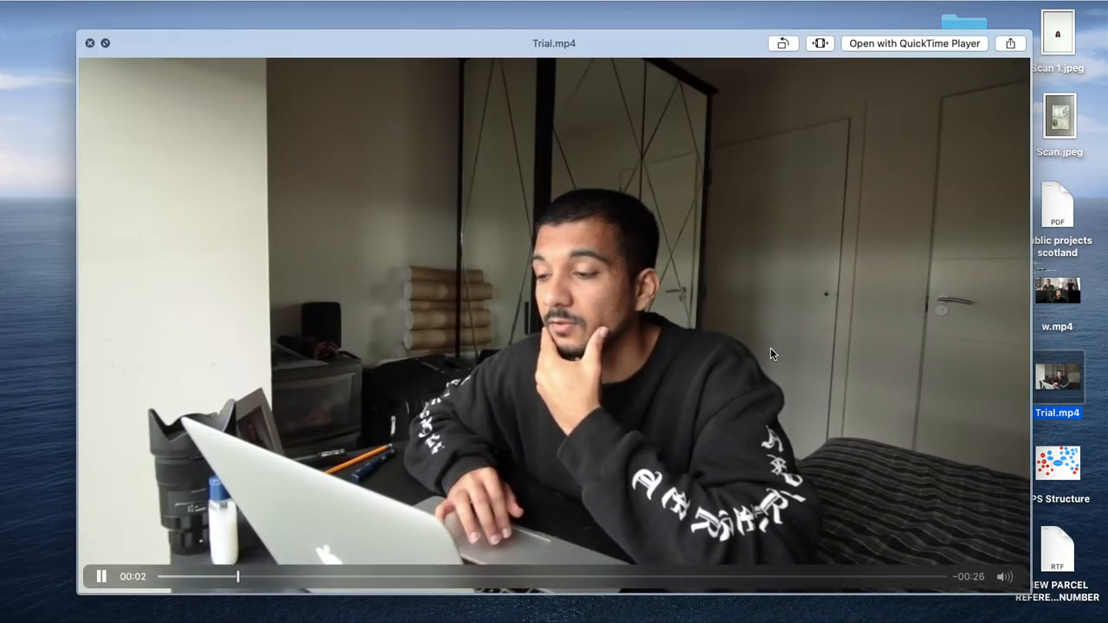
pyautogui.press('space')
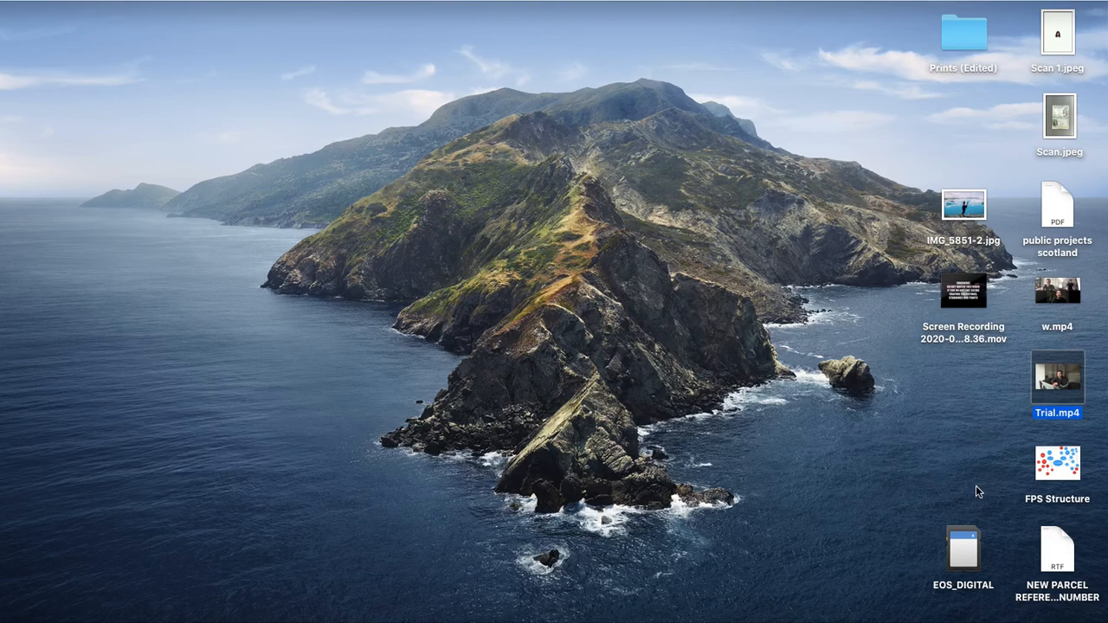